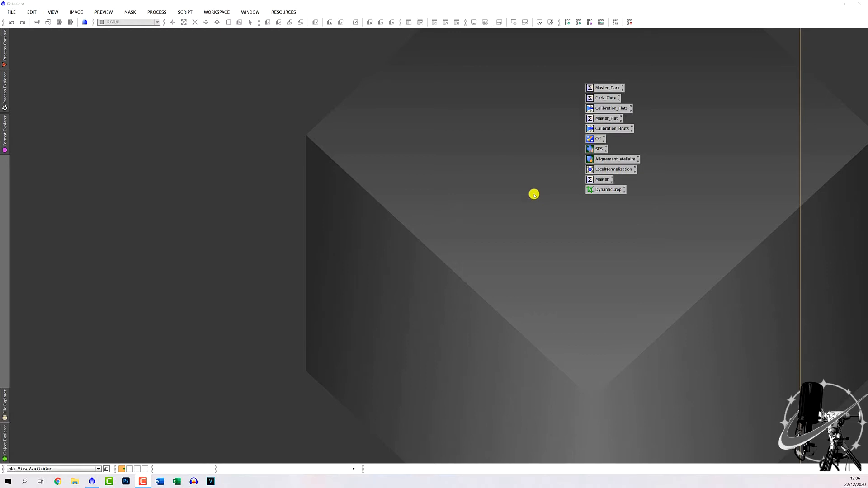
Step: Move the whole group of process icons together toward the upper-right area of the workspace
left_click_drag(528, 76, 693, 222)
left_click_drag(591, 86, 712, 66)
left_click(378, 97)
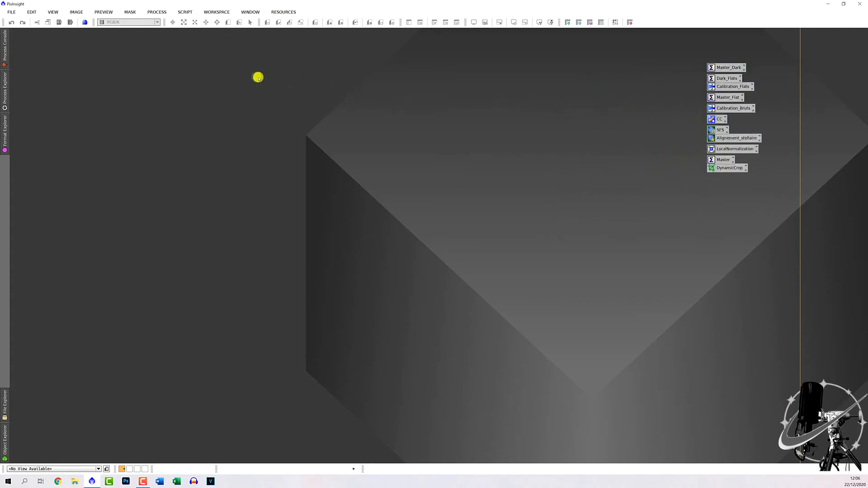
Step: Launch the WeightedBatchPreprocessing script and reposition its window away from the process icons
left_click(184, 12)
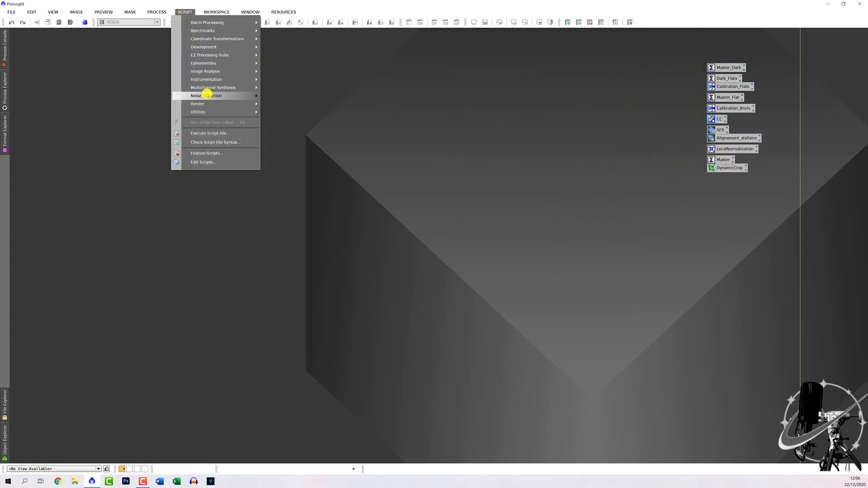
mouse_move(206, 88)
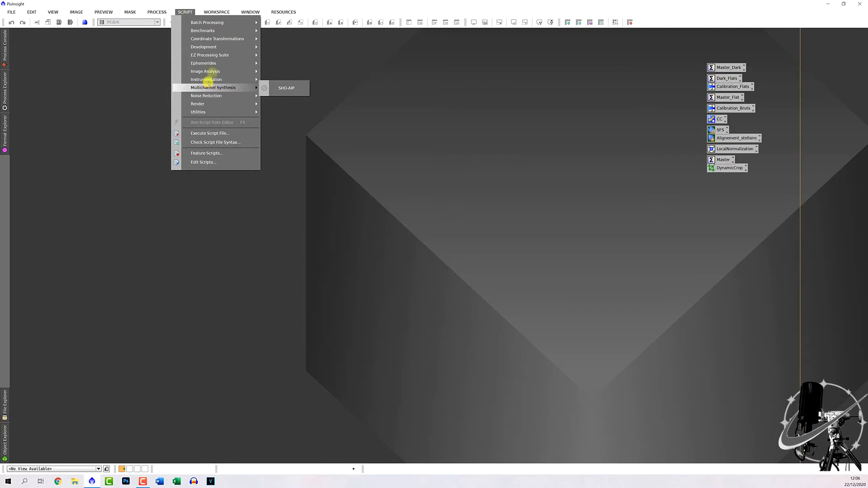
mouse_move(214, 27)
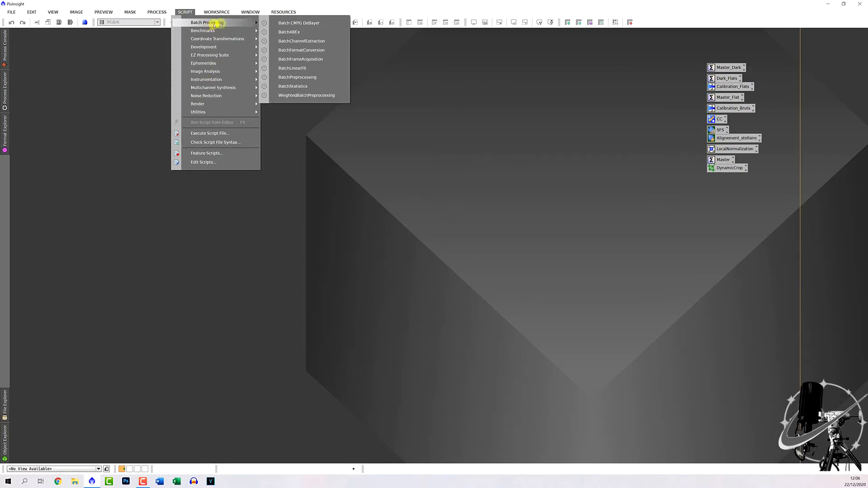
left_click(302, 95)
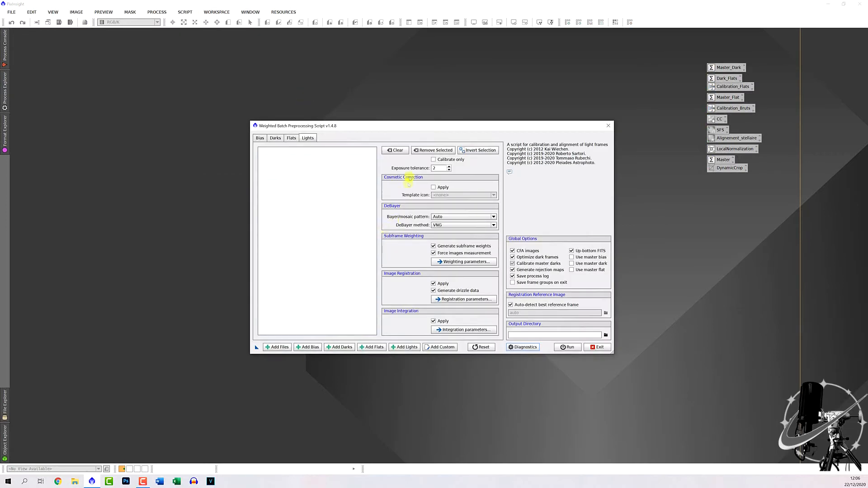
left_click_drag(414, 127, 343, 110)
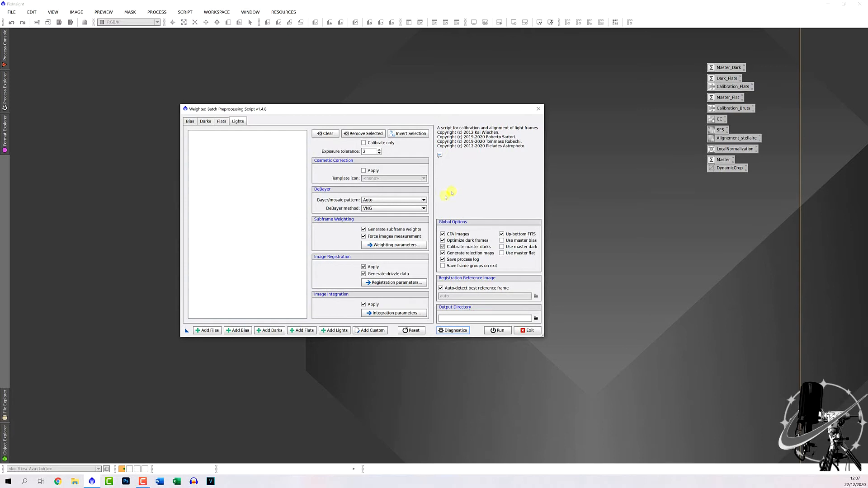
Step: Add the light frames Light_IC5146_300s_Bin1_H_0001.fit to 0048.fit from the IC5146 folder under Astrophoto on DATA (D:), and review the loaded list
left_click(335, 331)
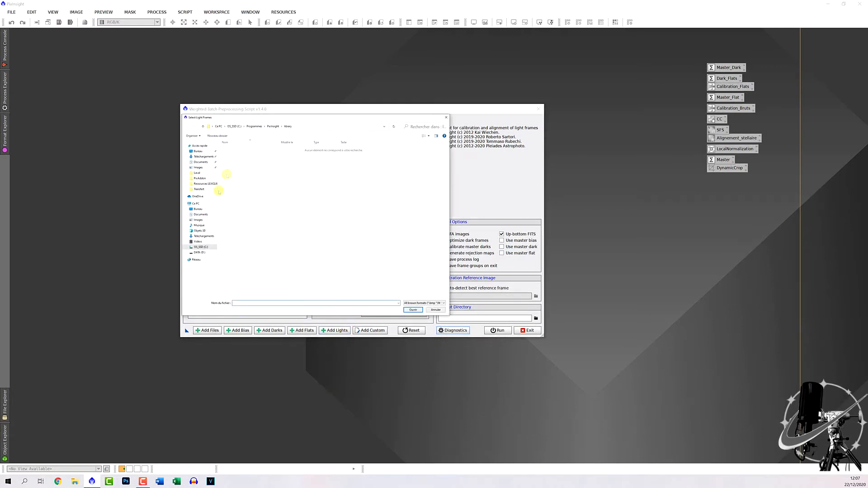
left_click(201, 252)
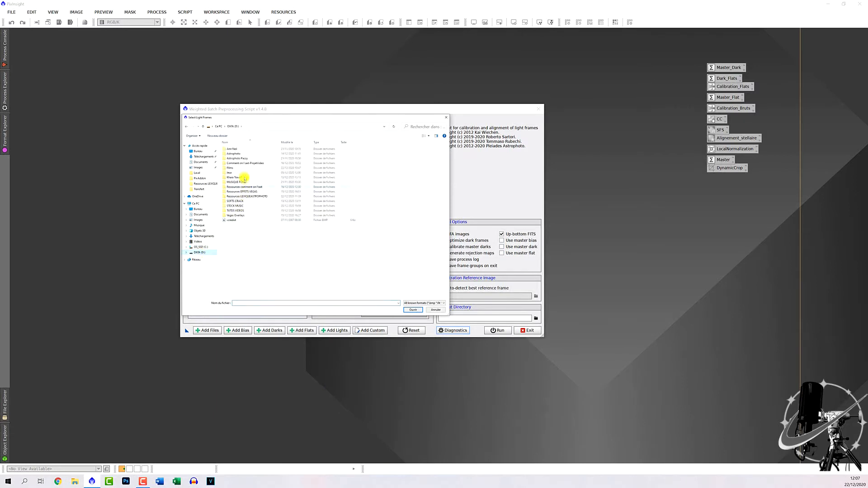
double_click(234, 154)
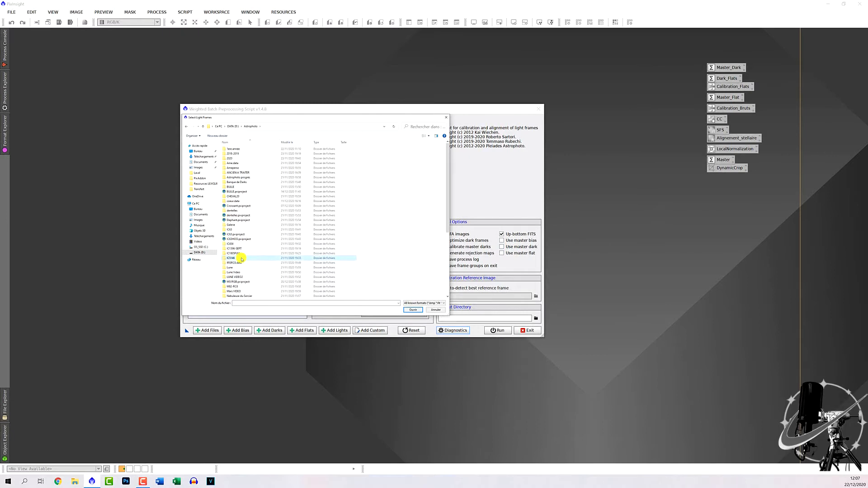
double_click(242, 258)
left_click(254, 159)
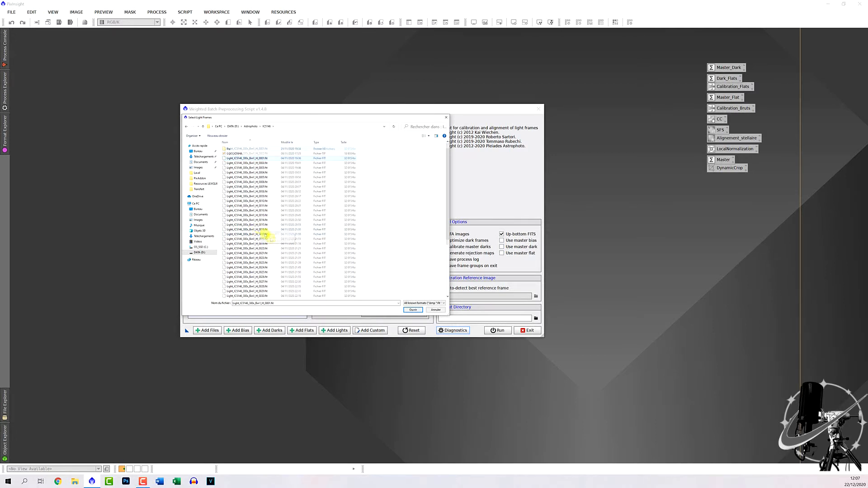
scroll(264, 240, "down", 5)
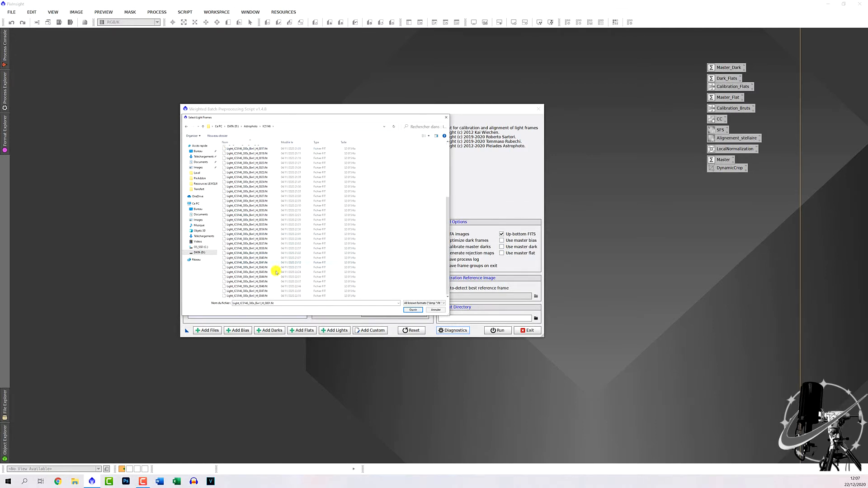
left_click(273, 296, "shift")
left_click(413, 310)
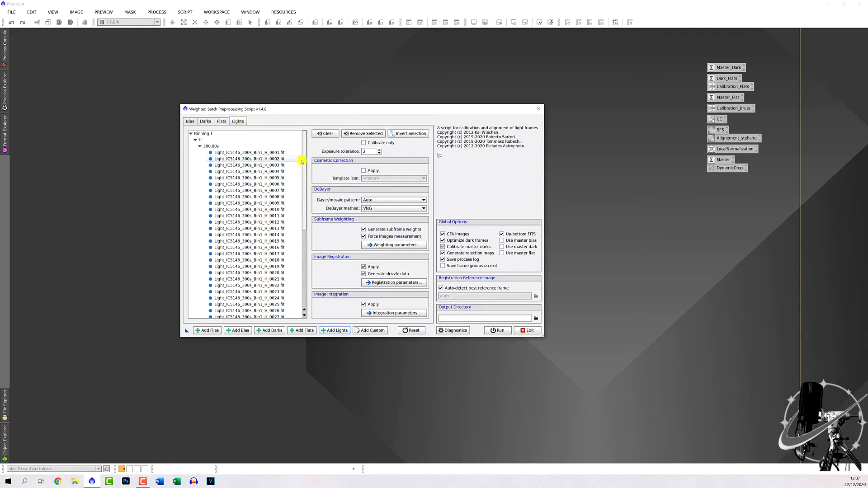
scroll(221, 226, "down", 7)
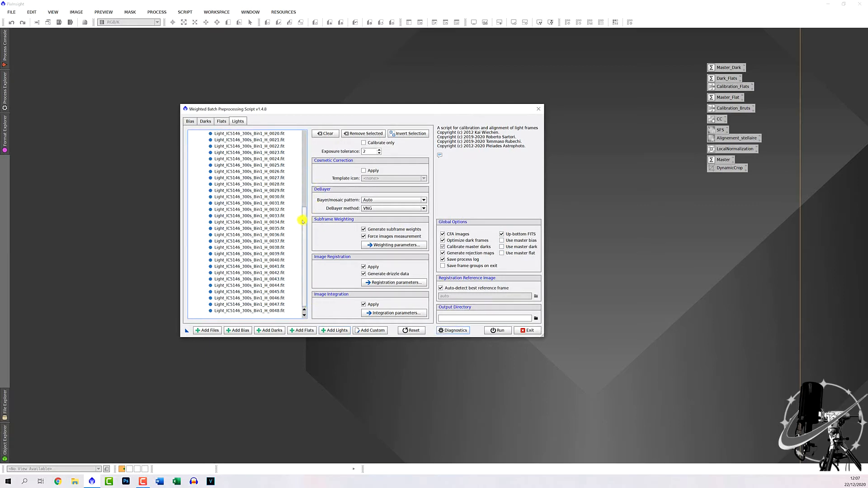
left_click_drag(303, 218, 303, 137)
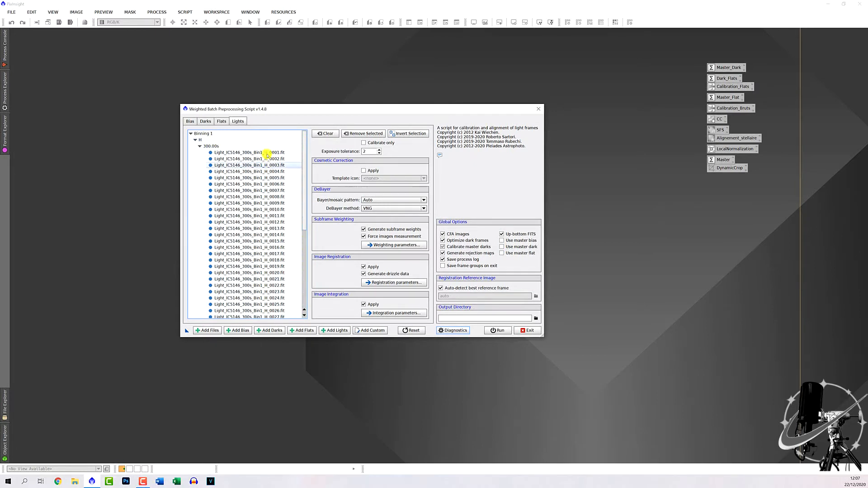
left_click_drag(304, 154, 217, 136)
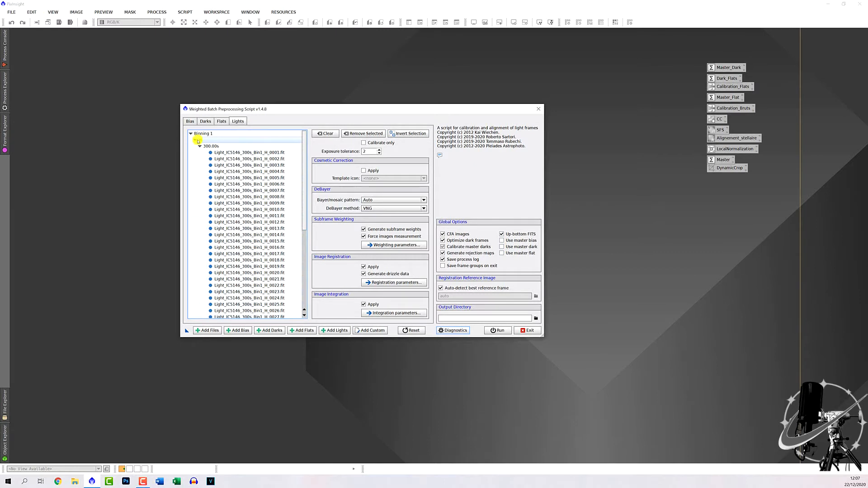
Step: Start adding dark frames and browse to DATA (D:) > Astrophoto > Banque de Darks > Darks 300
left_click(222, 121)
left_click(204, 121)
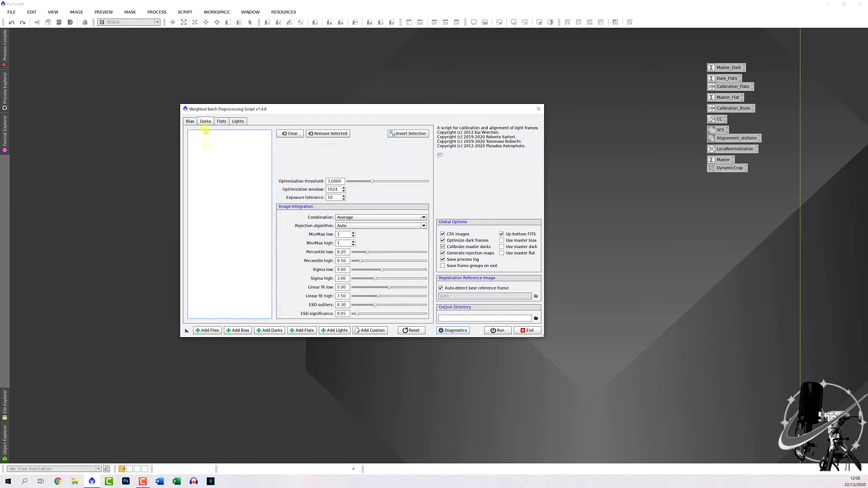
left_click(190, 121)
left_click(205, 122)
left_click(269, 330)
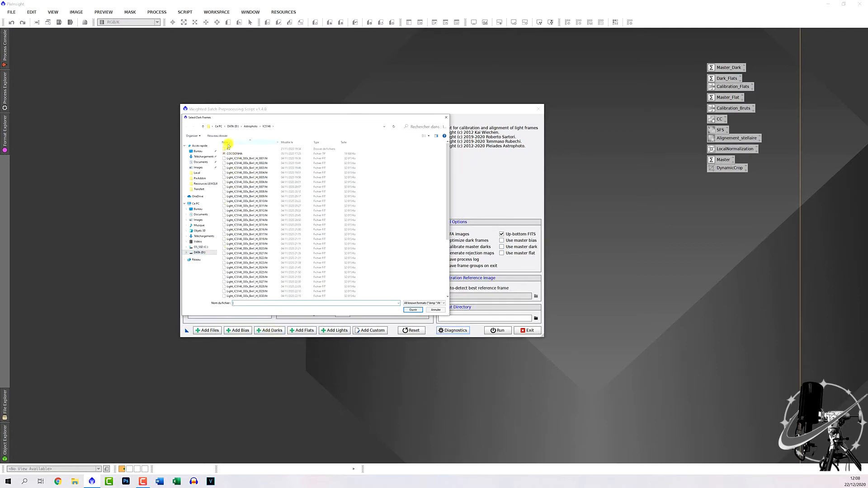
left_click(199, 253)
double_click(237, 150)
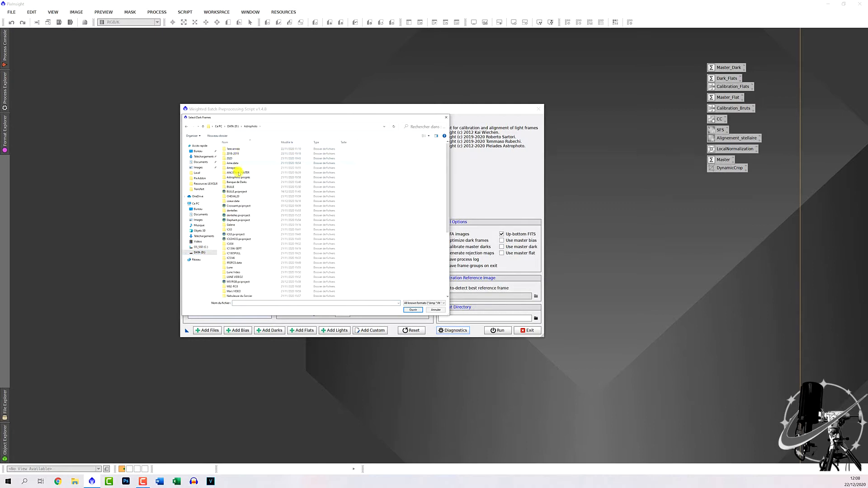
double_click(241, 182)
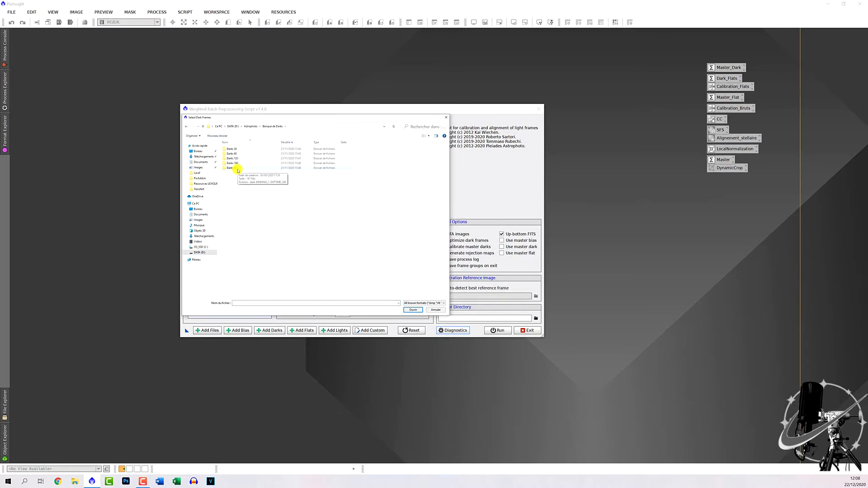
double_click(238, 170)
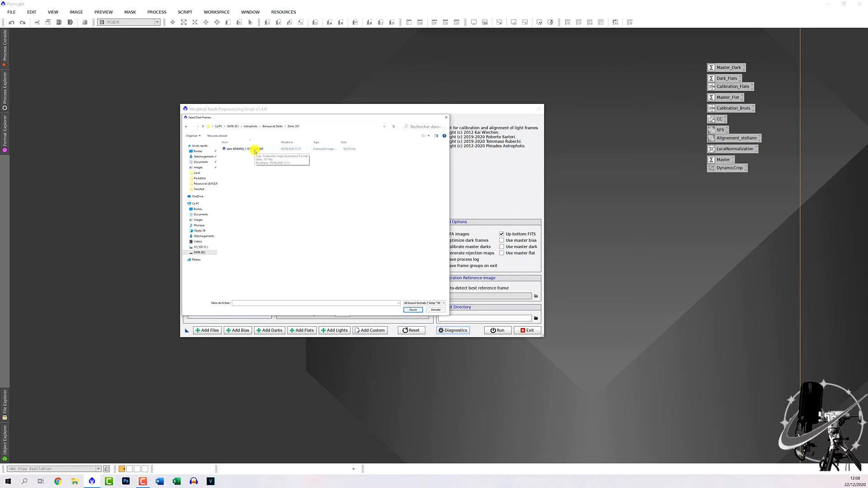
left_click(205, 126)
double_click(232, 154)
left_click(243, 155)
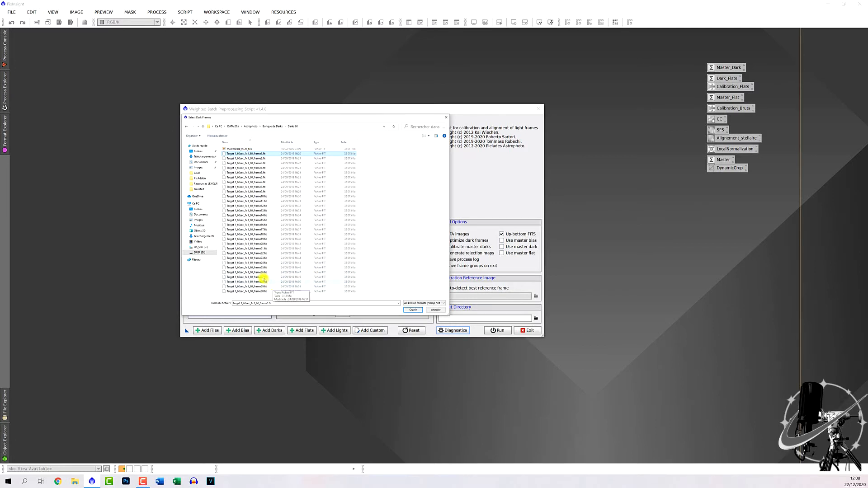
left_click(203, 126)
double_click(234, 168)
Step: Load dark-BINNING_1-EXPTIME_300.xisf as the dark frame and enable Use master dark in the global options
left_click(233, 149)
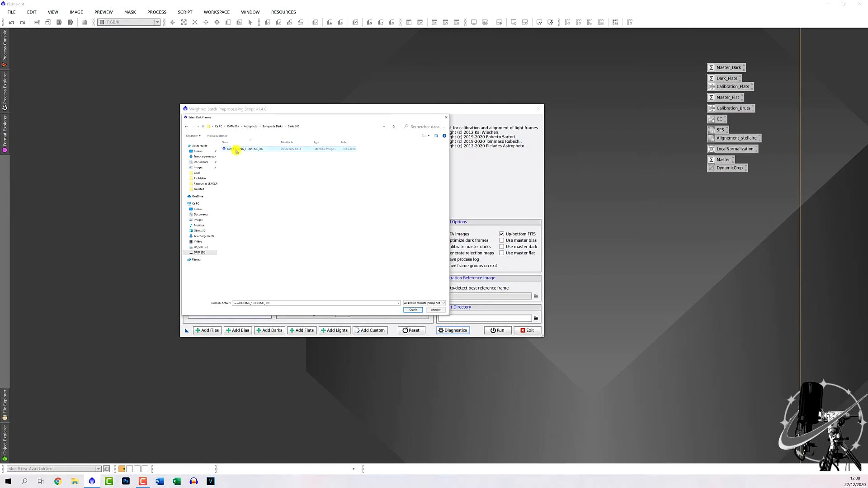
left_click(412, 310)
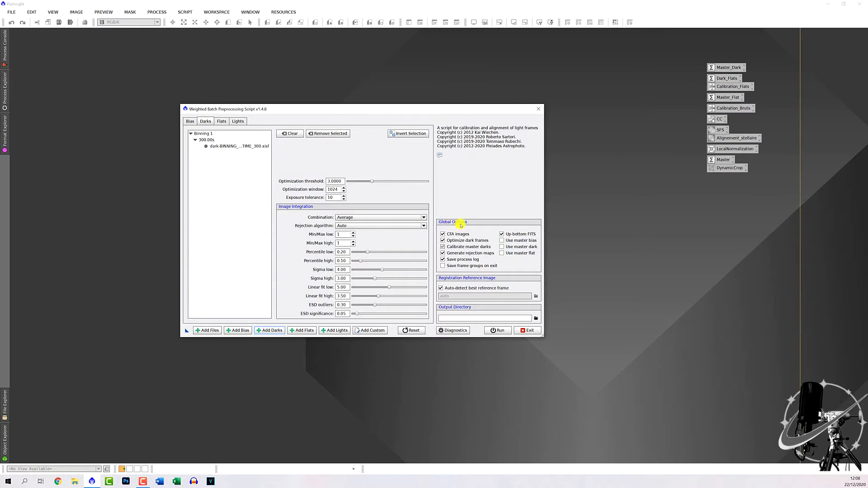
left_click(502, 246)
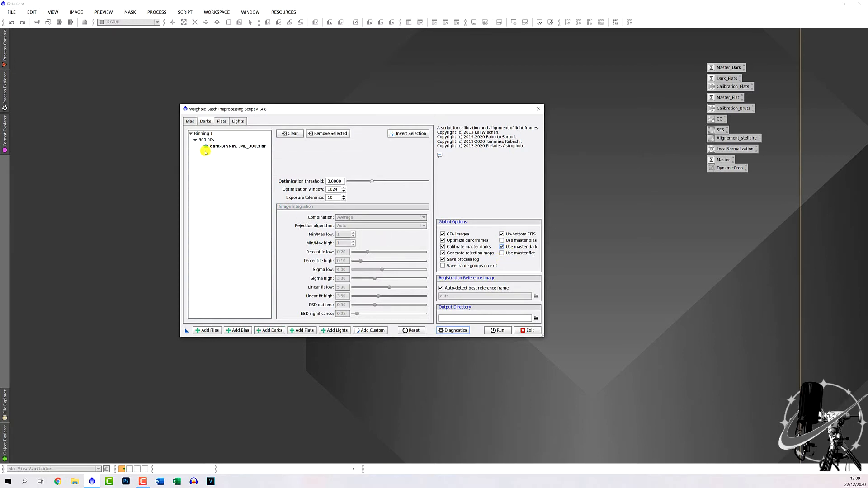
left_click(502, 247)
left_click(502, 247)
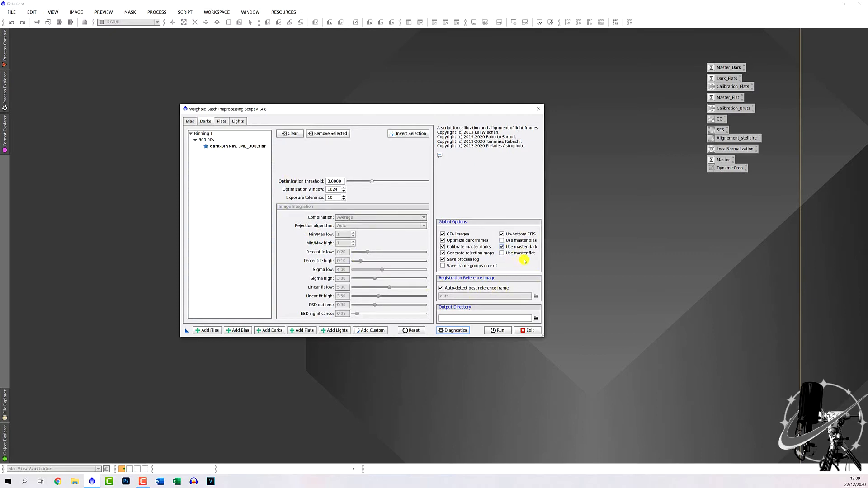
left_click(220, 122)
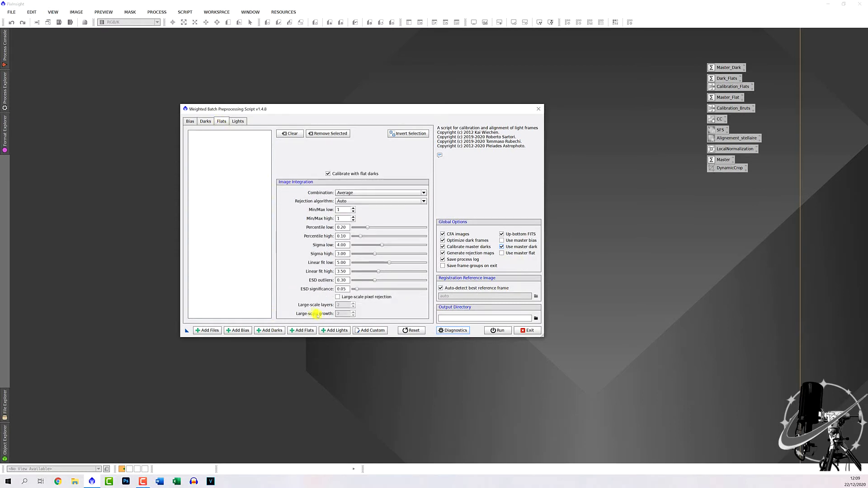
left_click(302, 330)
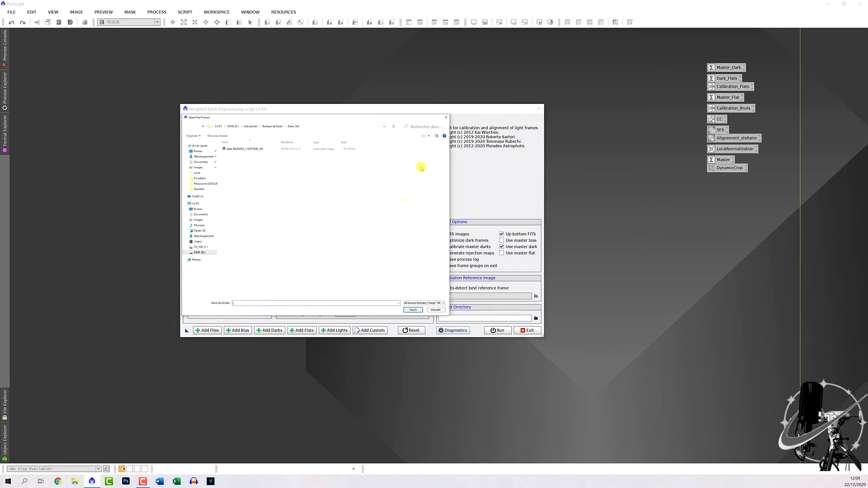
left_click(446, 117)
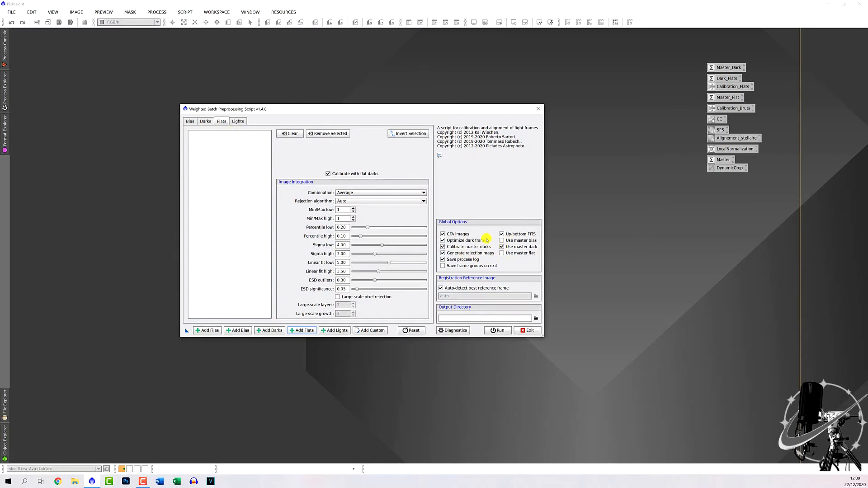
left_click(236, 122)
left_click(204, 121)
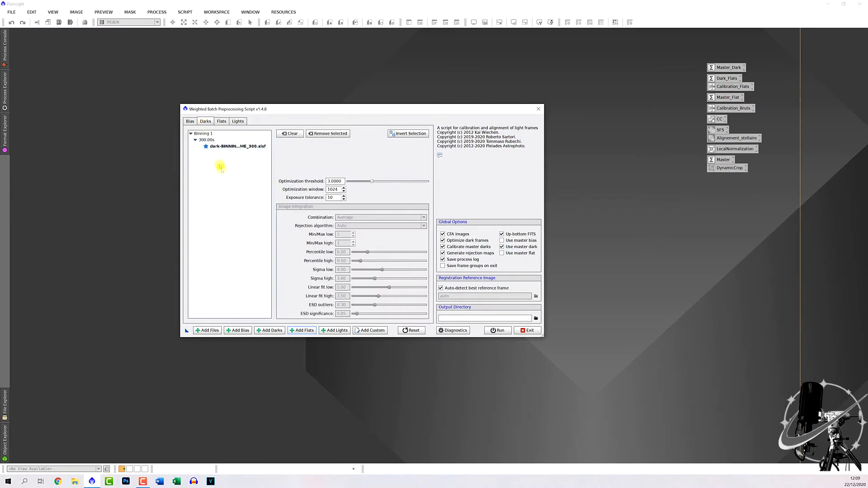
left_click(221, 121)
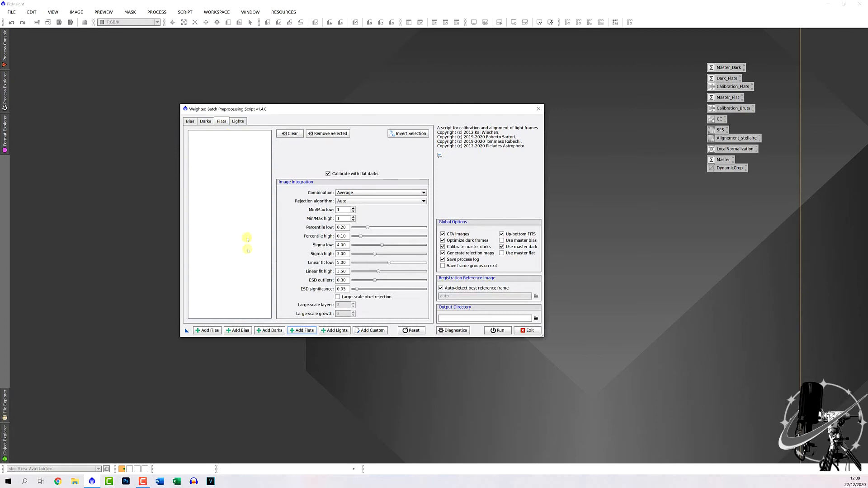
Step: Return to the light frame settings, check the available Bayer/mosaic patterns, and disable CFA images in the global options
left_click(238, 122)
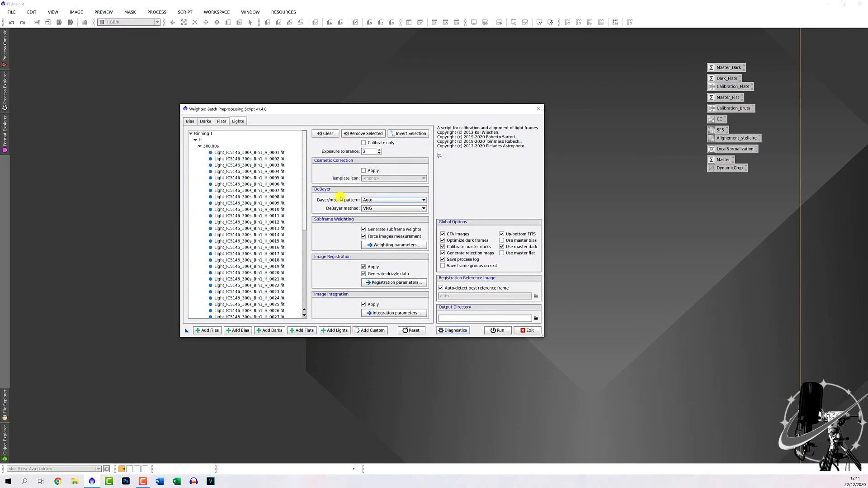
left_click(376, 200)
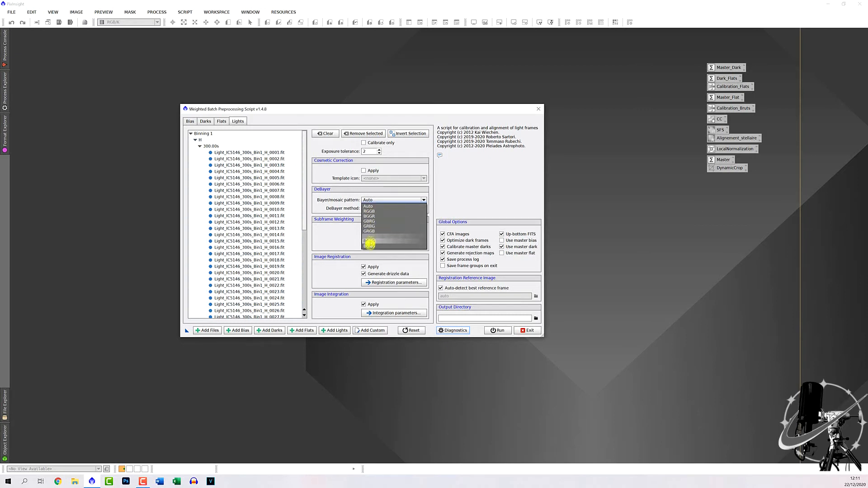
left_click(327, 198)
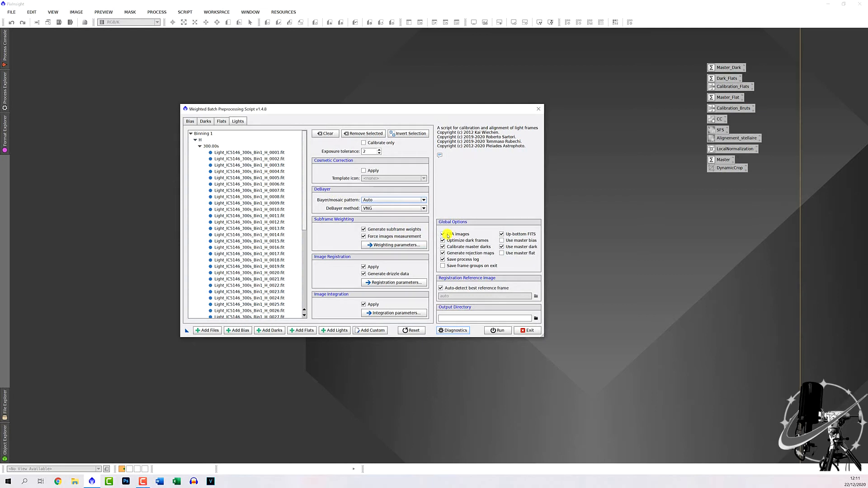
mouse_move(447, 235)
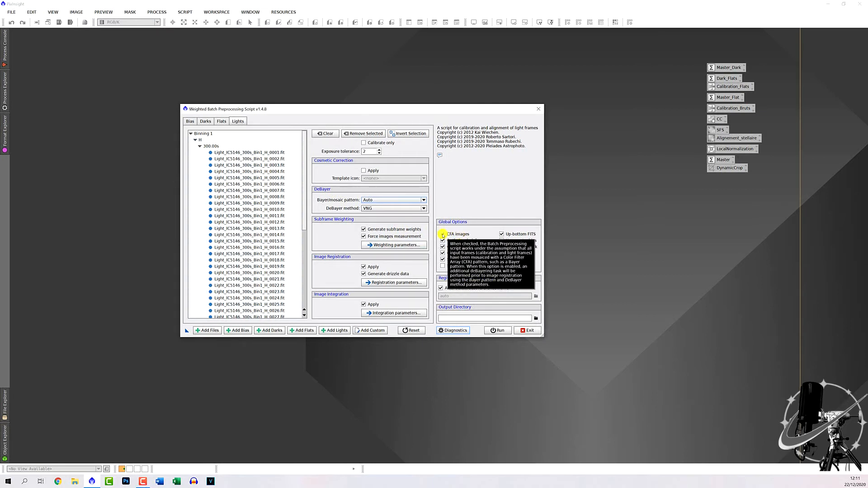
left_click(443, 235)
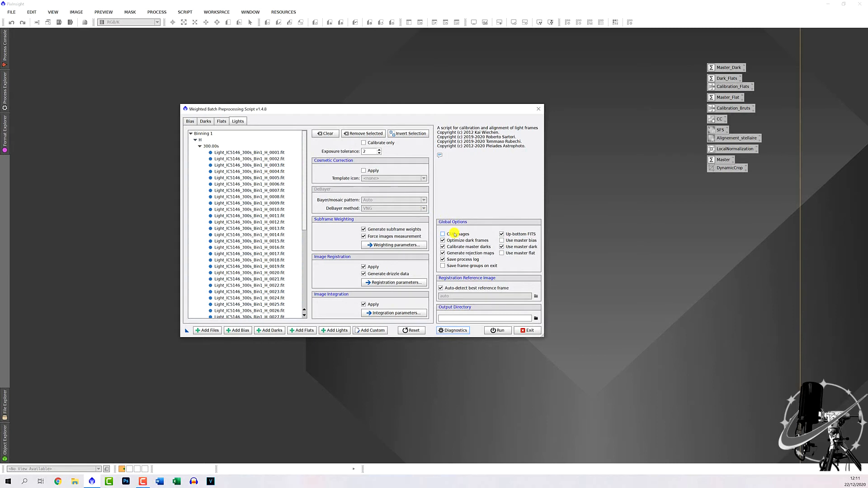
mouse_move(450, 233)
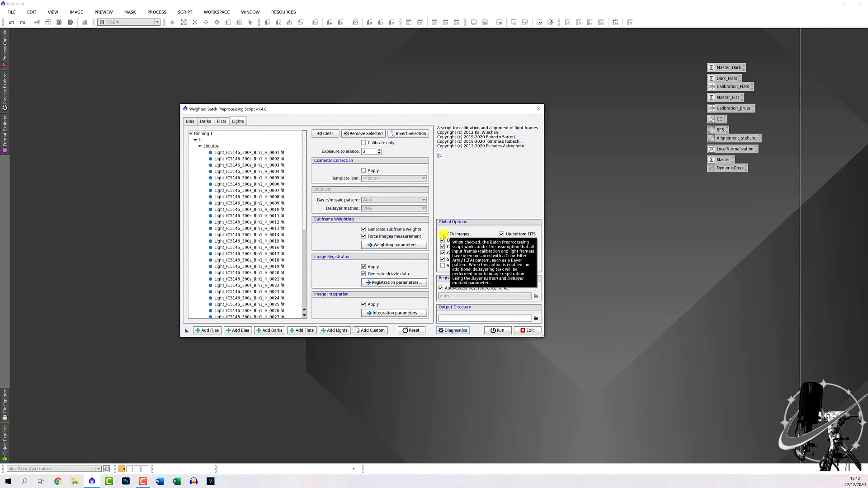
left_click(443, 234)
left_click(444, 234)
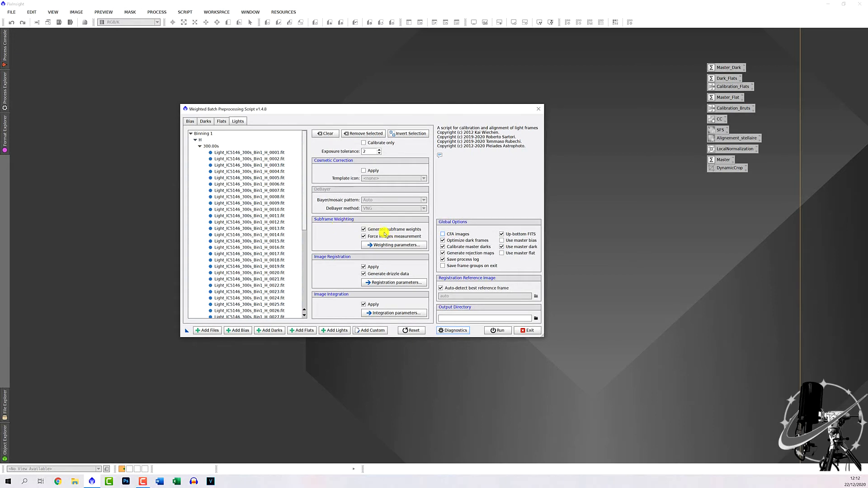
Step: Open the subframe weighting parameters and try the Cluster and Galaxy presets to compare their weights
mouse_move(365, 231)
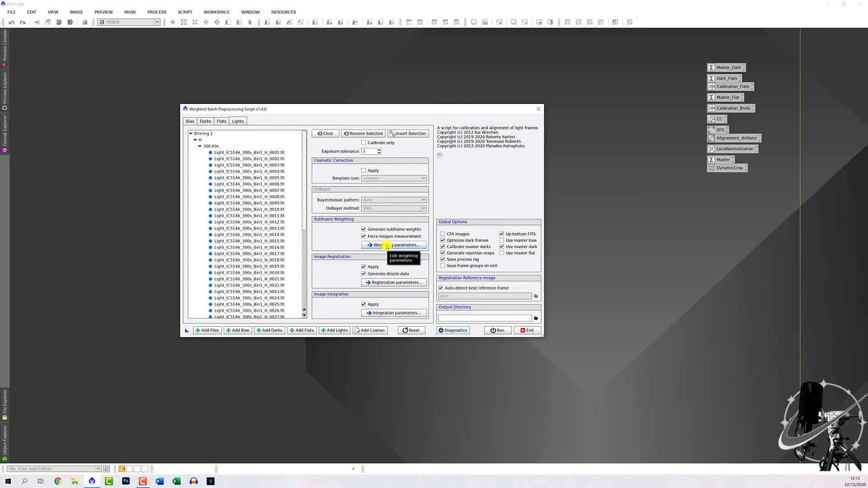
left_click(387, 245)
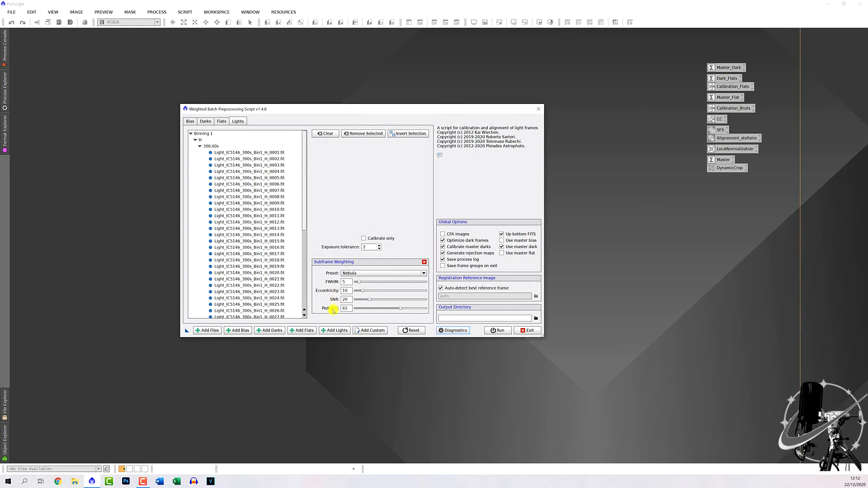
left_click(356, 274)
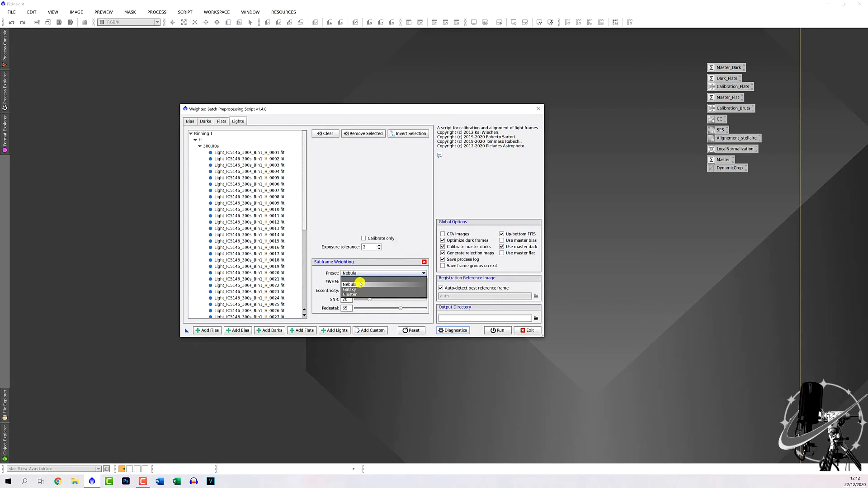
left_click(326, 272)
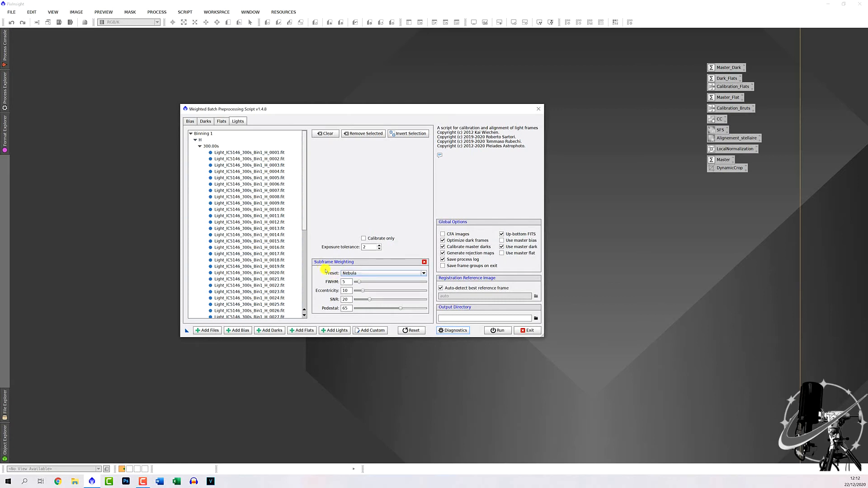
left_click(351, 276)
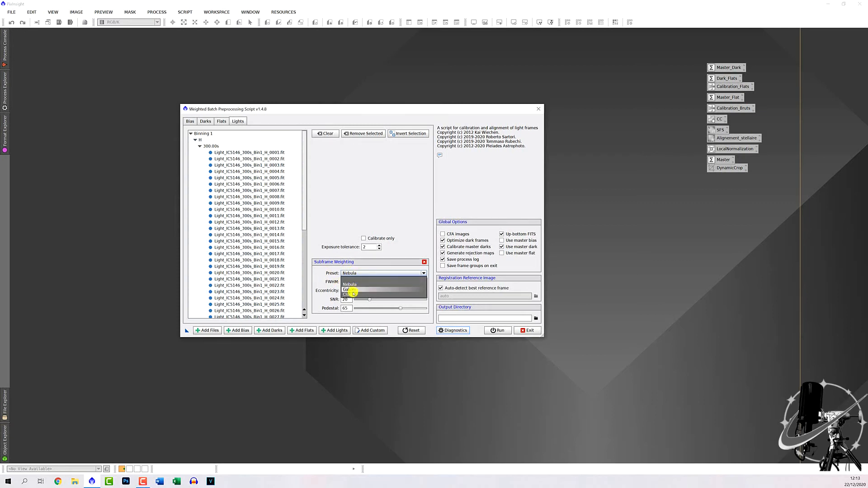
left_click(353, 294)
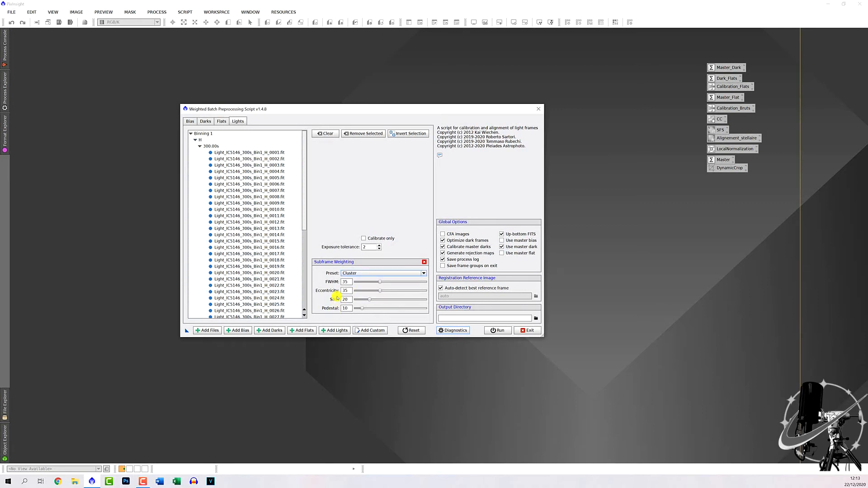
left_click(359, 272)
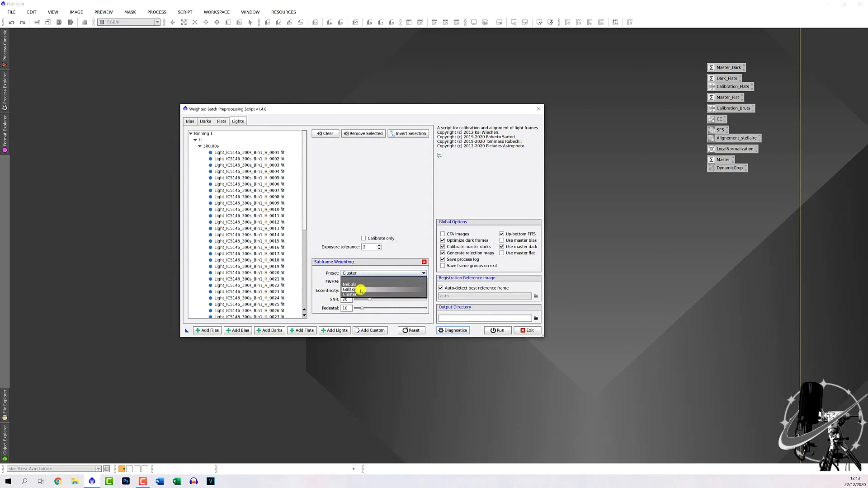
left_click(361, 289)
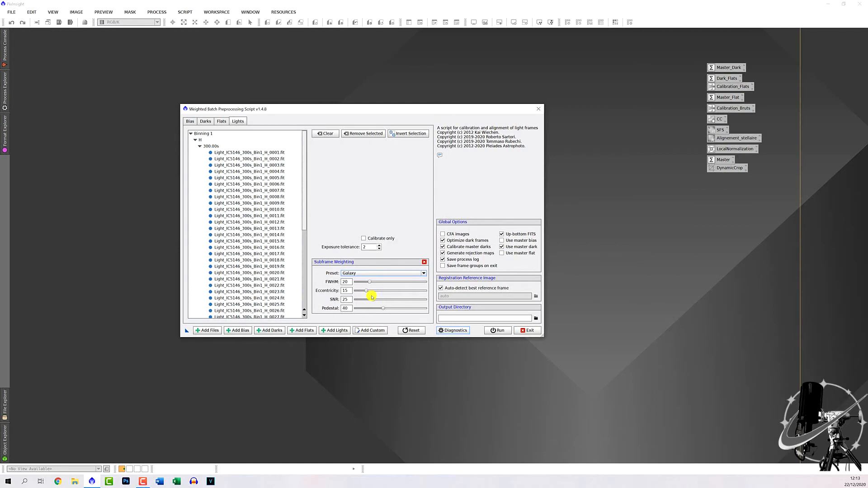
Step: Set the subframe weighting preset to Nebula and return to the light frame settings
left_click(379, 273)
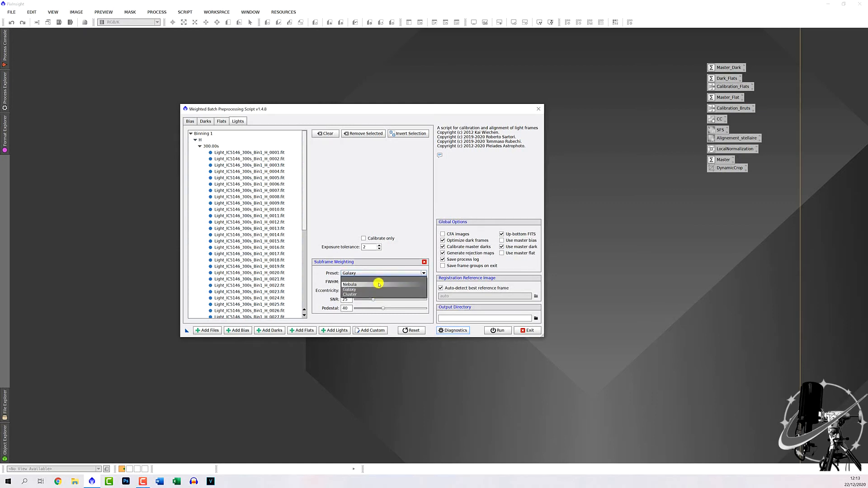
left_click(379, 283)
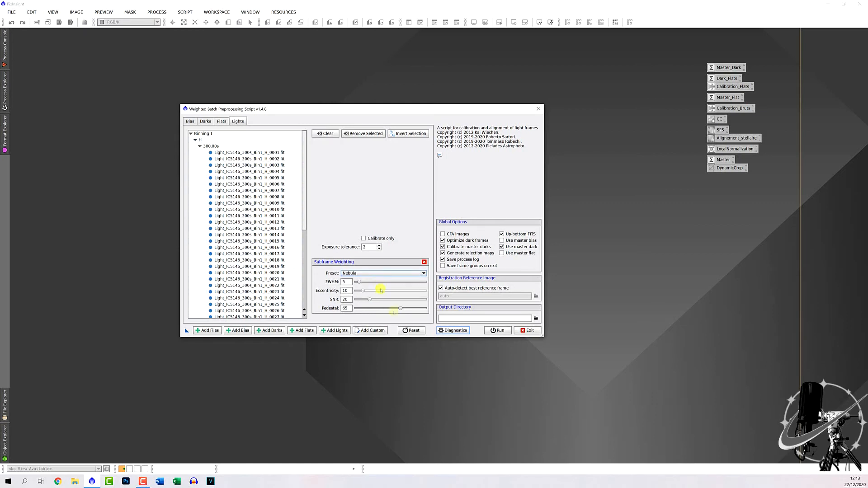
left_click(423, 263)
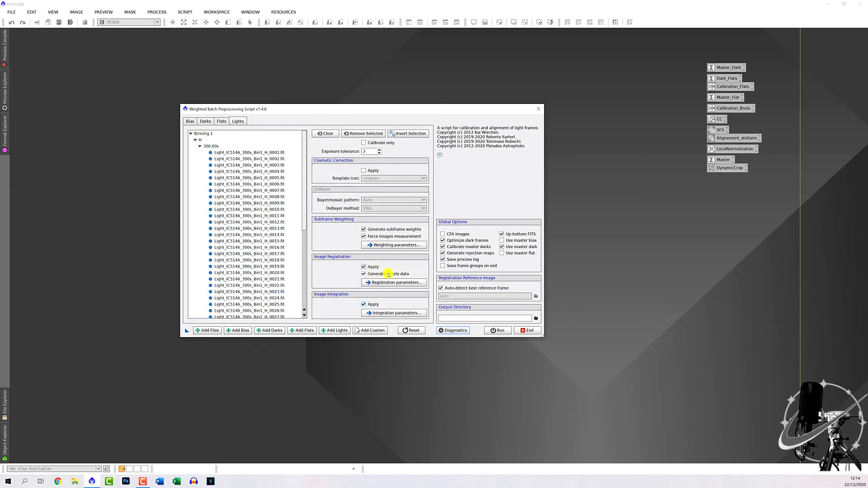
Step: Disable drizzle data generation for image registration and review the pixel interpolation methods, keeping Auto
left_click(364, 274)
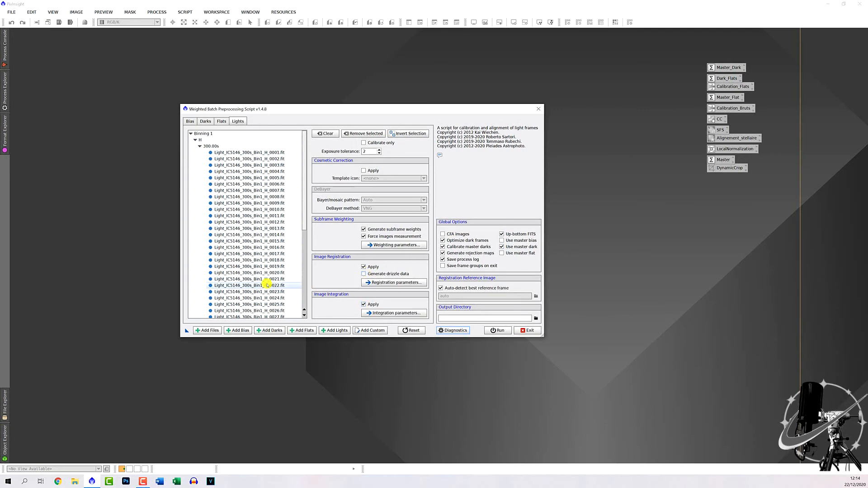
left_click(371, 282)
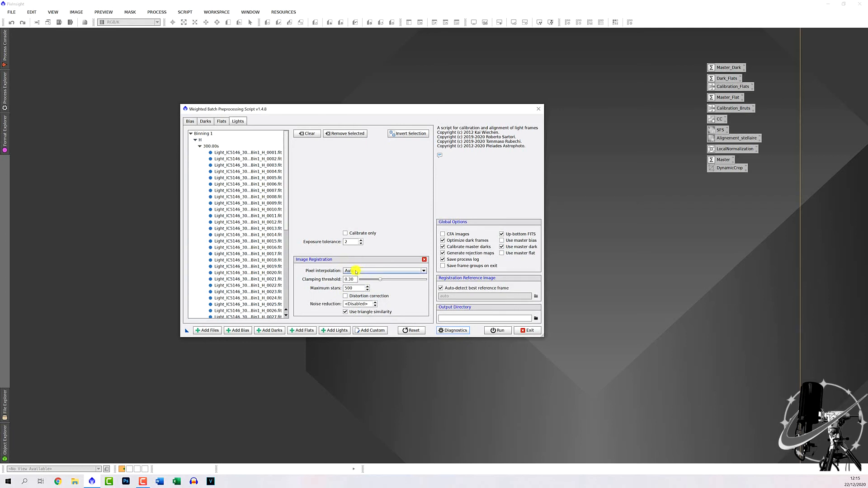
left_click(378, 271)
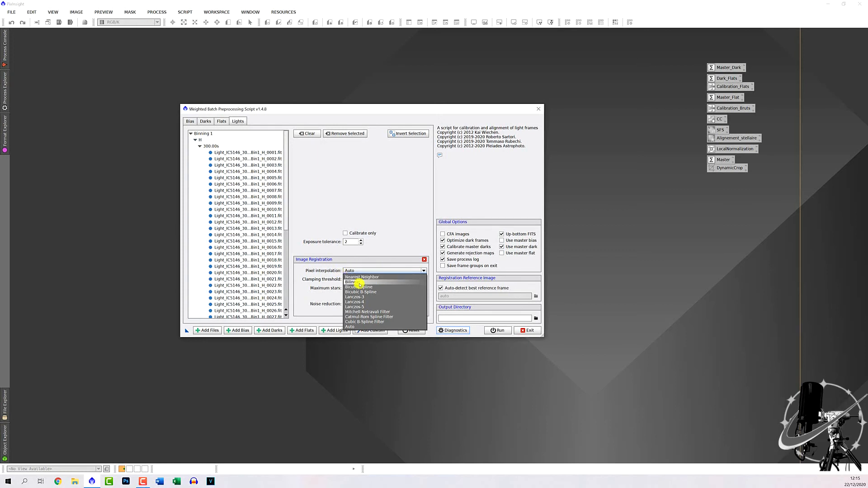
left_click(365, 271)
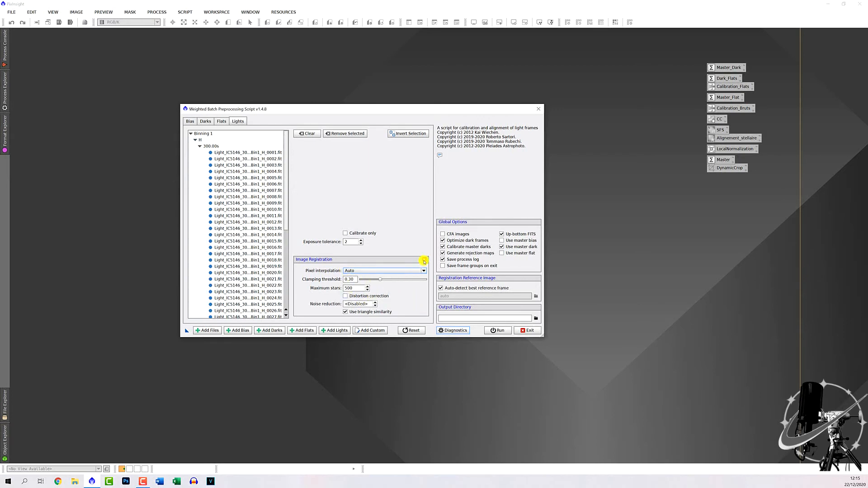
left_click(424, 261)
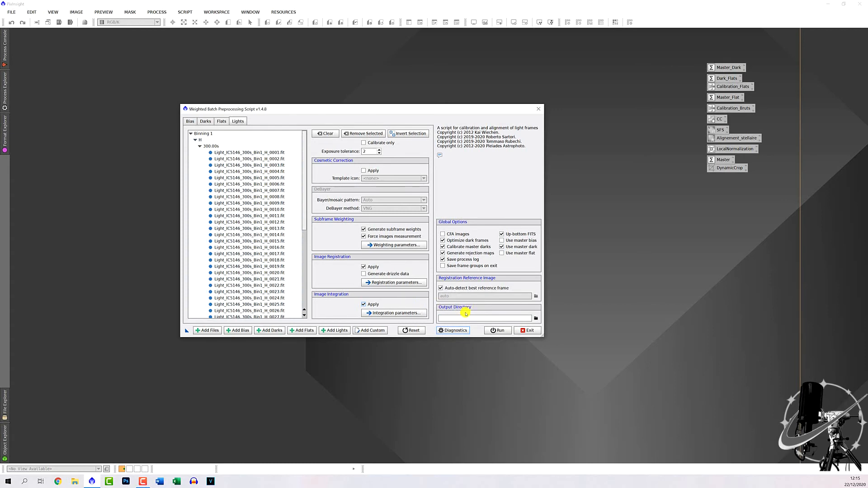
Step: Create a folder named Tuto in DATA (D:) > Astrophoto > IC5146 and set it as the output directory
left_click(535, 317)
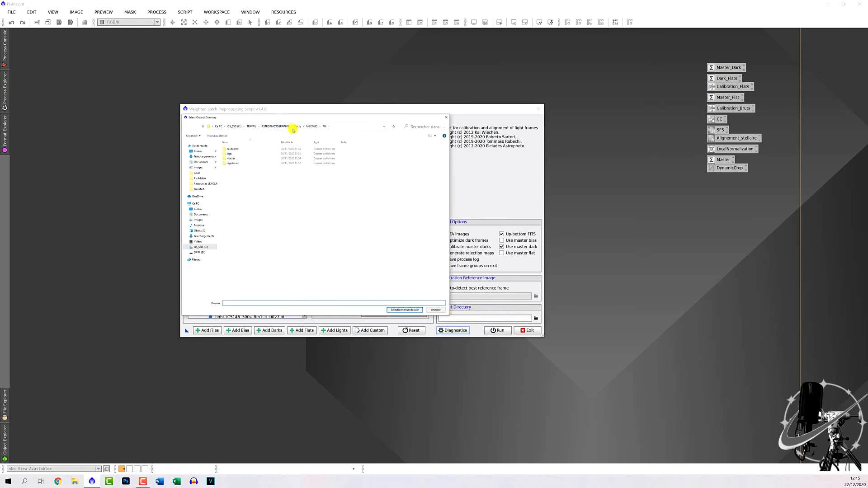
left_click(200, 253)
double_click(235, 154)
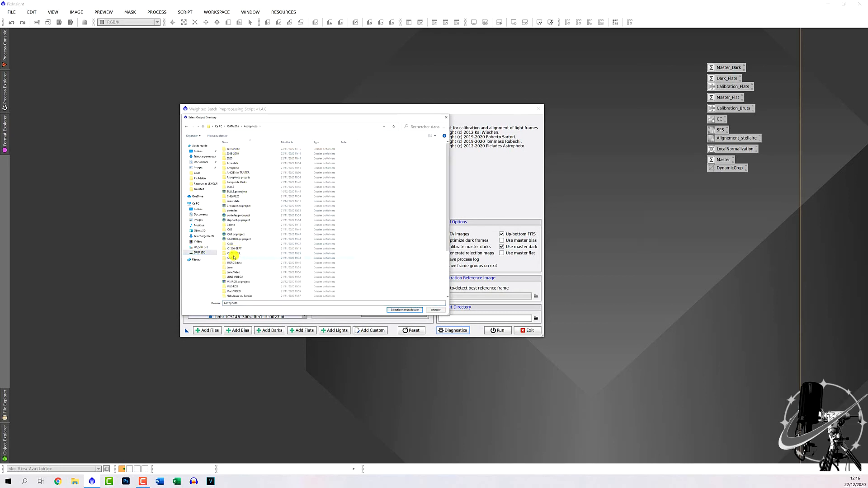
double_click(231, 255)
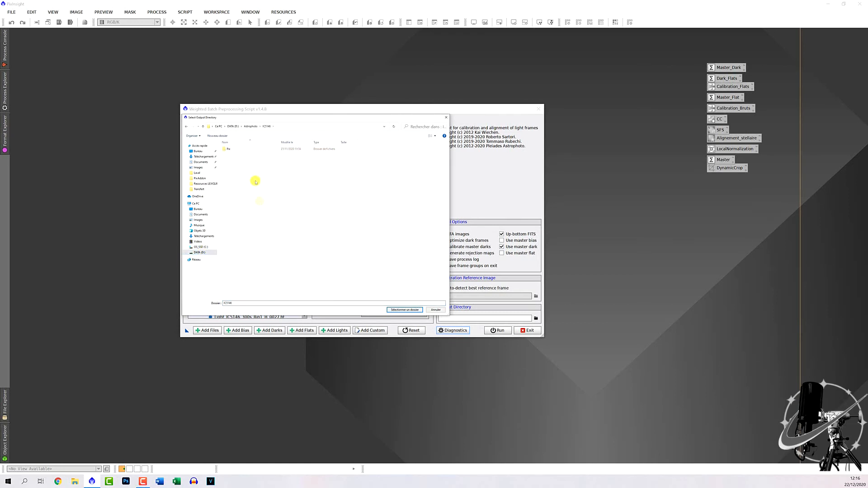
left_click(217, 136)
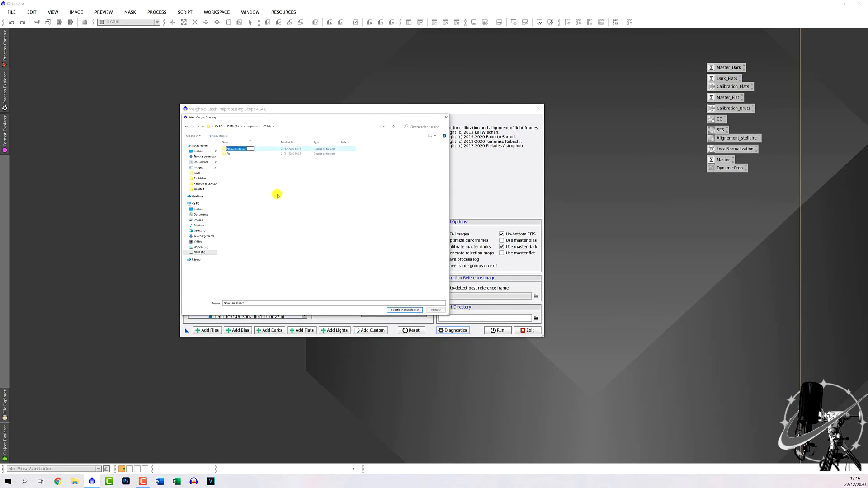
type("1")
key("Return")
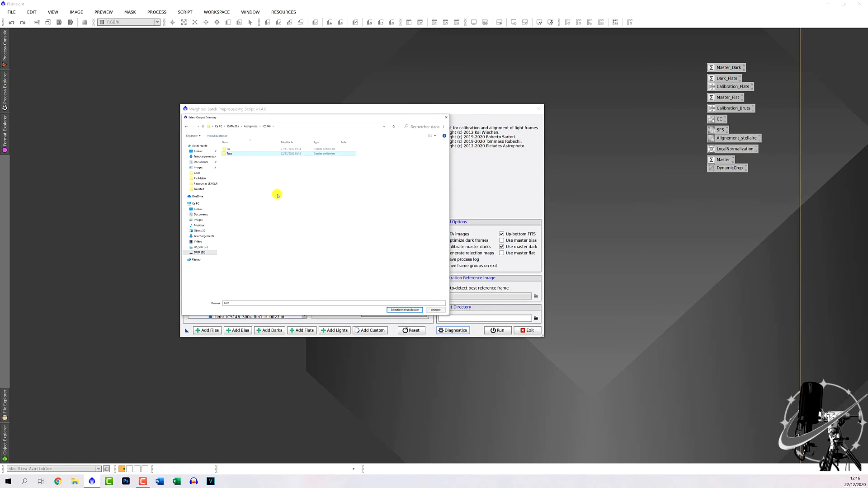
double_click(260, 154)
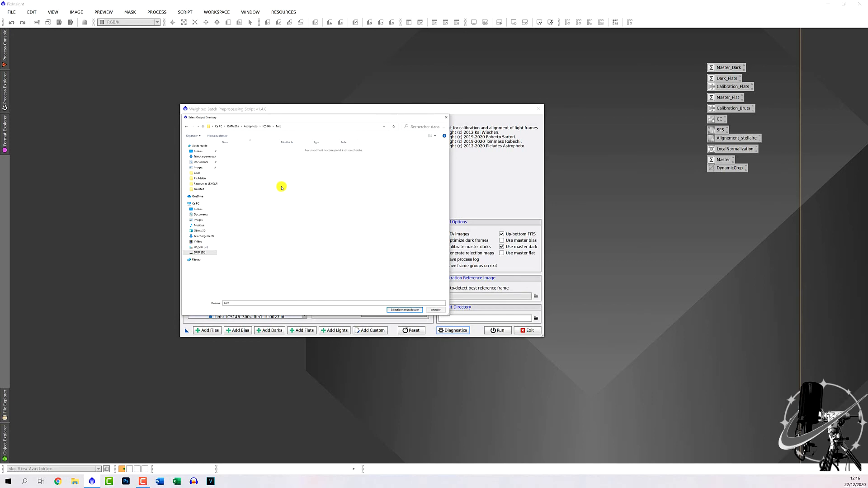
left_click(409, 310)
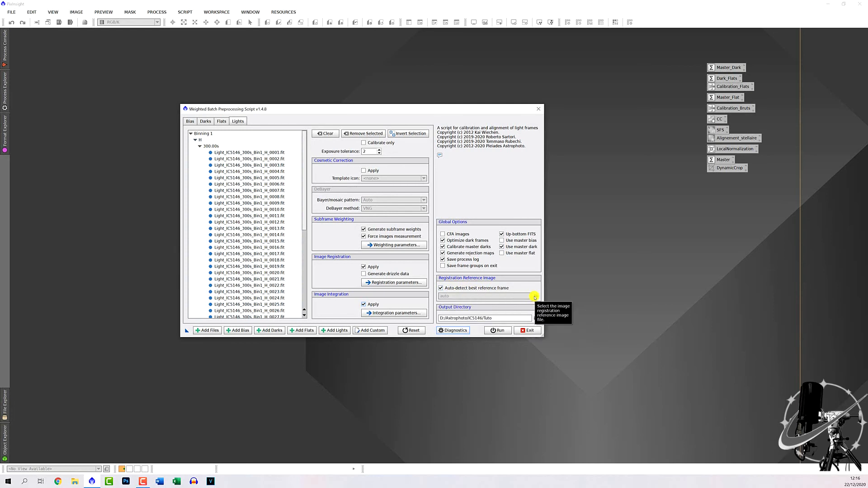
left_click(441, 288)
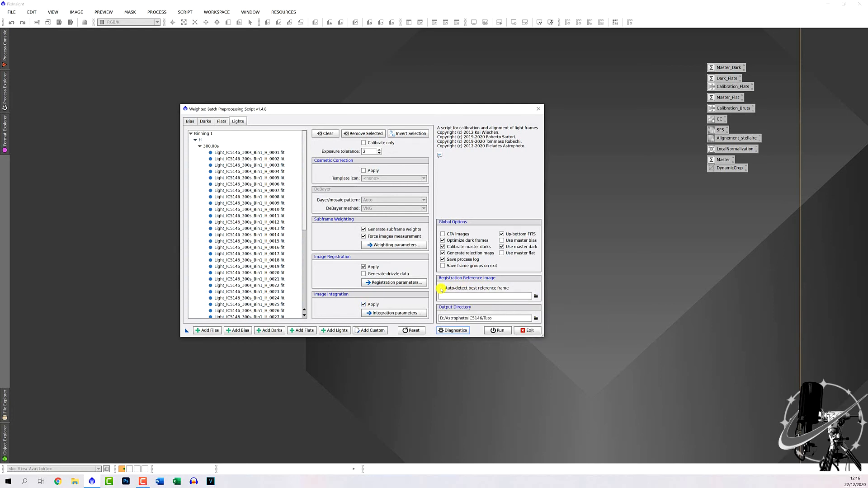
left_click(534, 296)
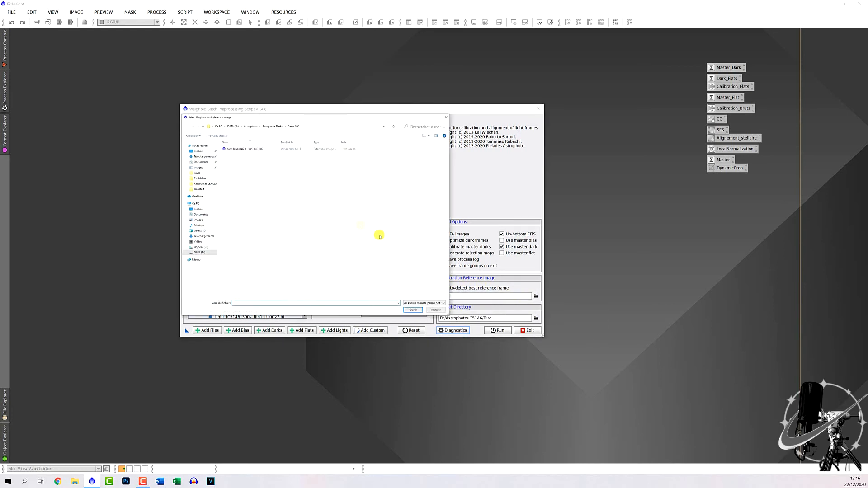
left_click(204, 253)
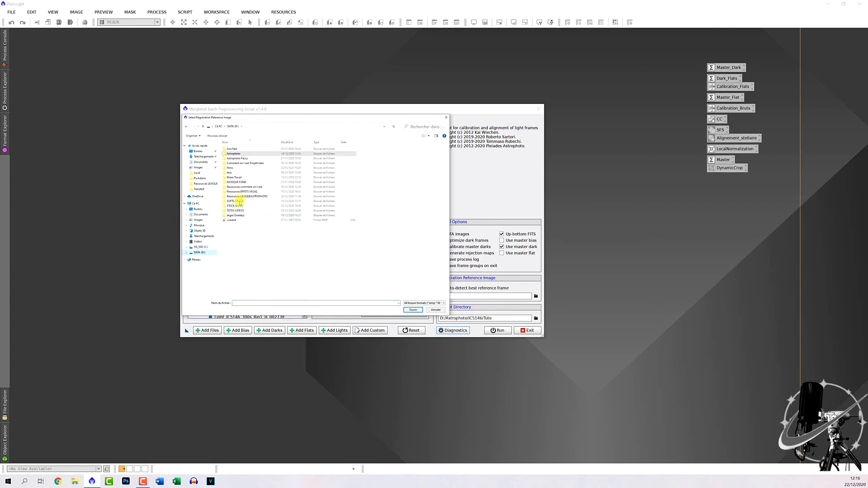
double_click(238, 155)
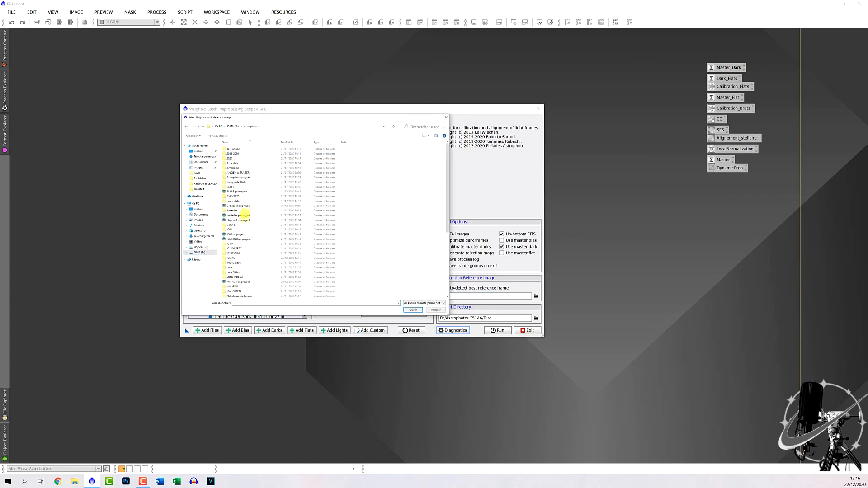
double_click(236, 258)
left_click(252, 173)
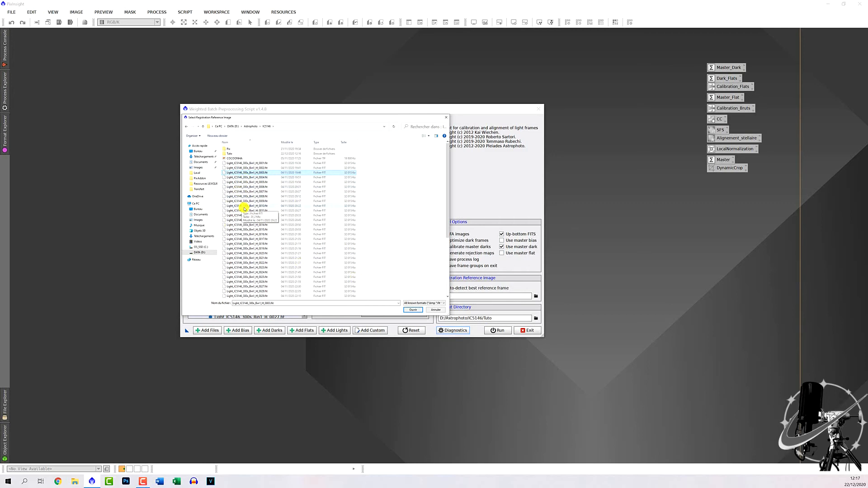
left_click_drag(285, 119, 602, 137)
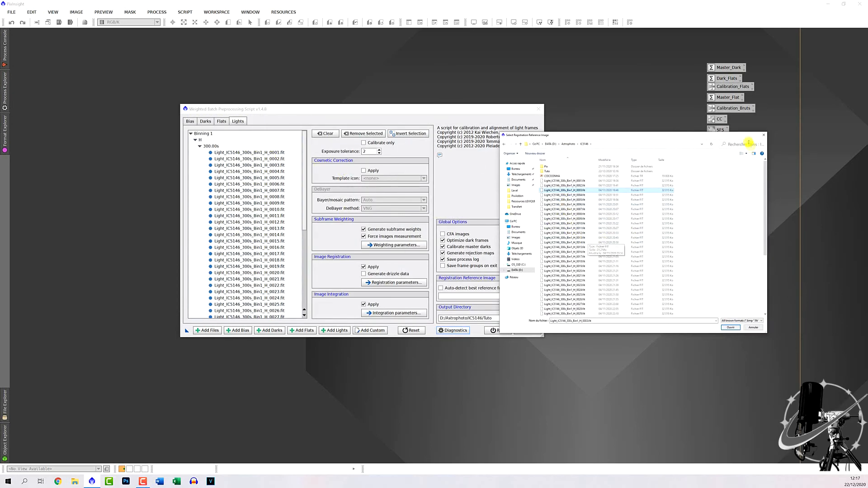
left_click(764, 134)
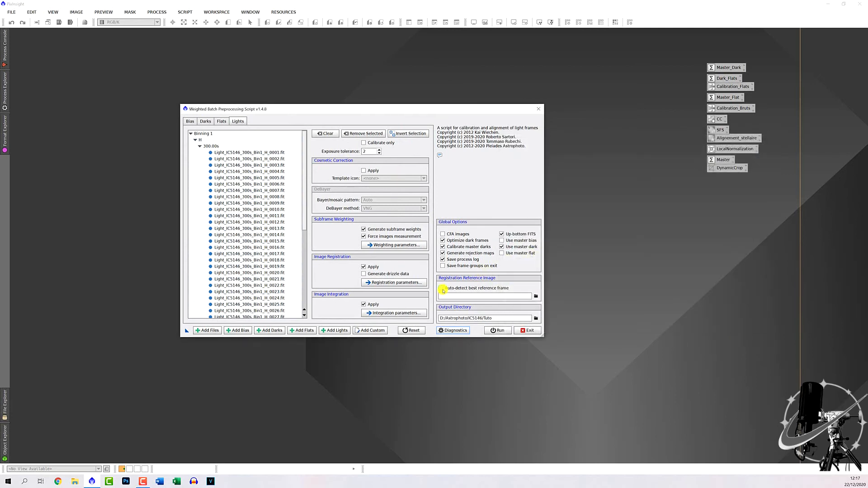
left_click(440, 288)
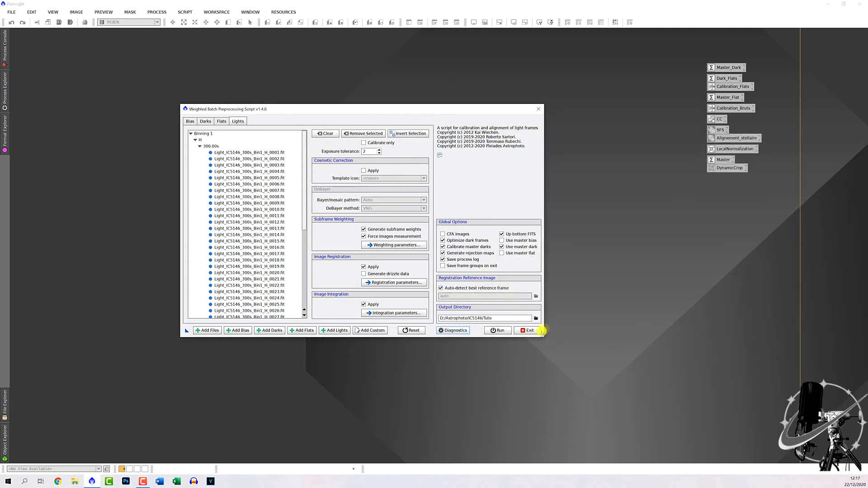
Step: Run the Weighted Batch Preprocessing script and continue past the diagnostic messages
left_click(495, 331)
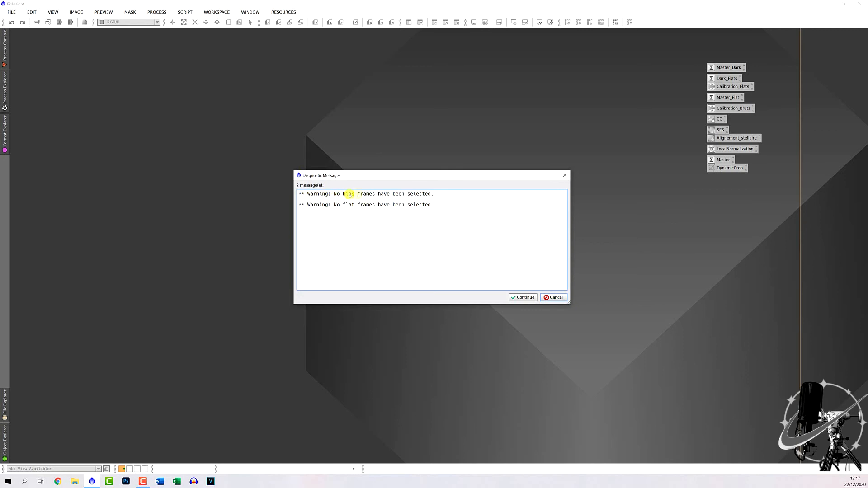
left_click(527, 298)
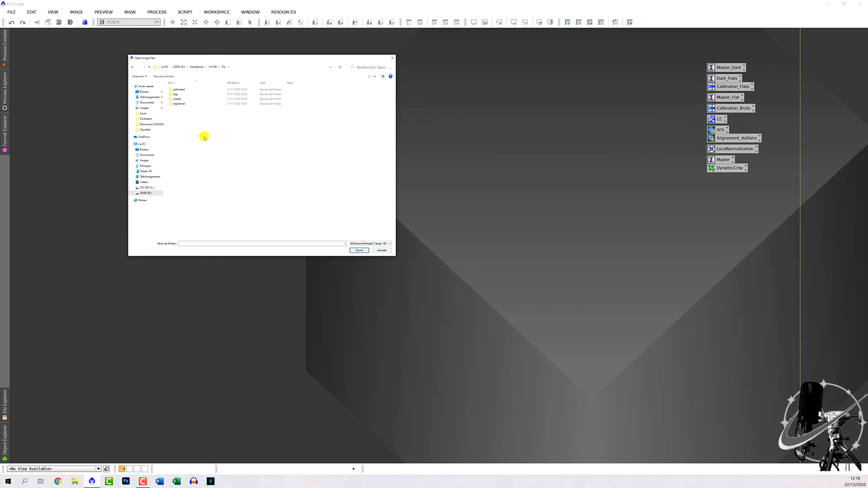
Step: Browse the logs and calibrated > light folders in IC5146 > Pix to review the files written by the preprocessing script
double_click(182, 95)
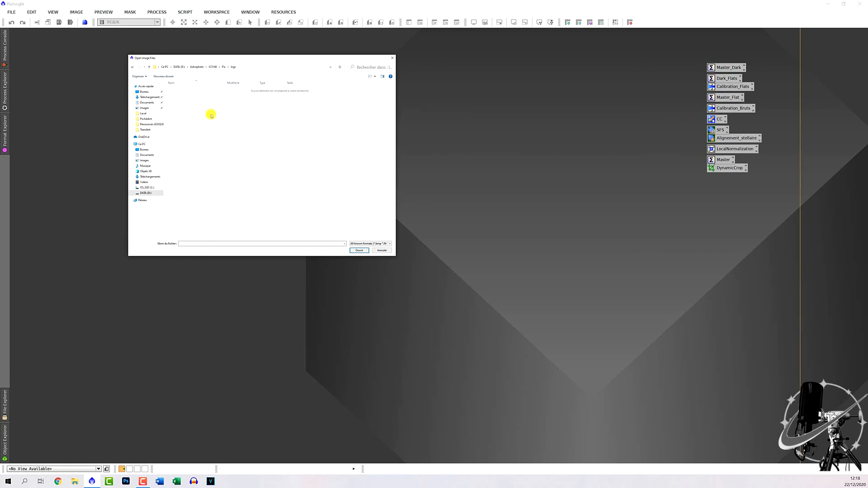
left_click(149, 68)
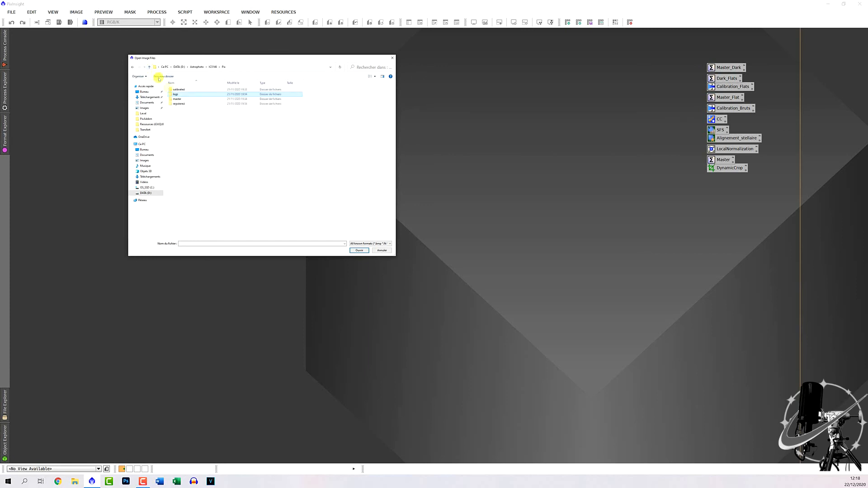
left_click(183, 90)
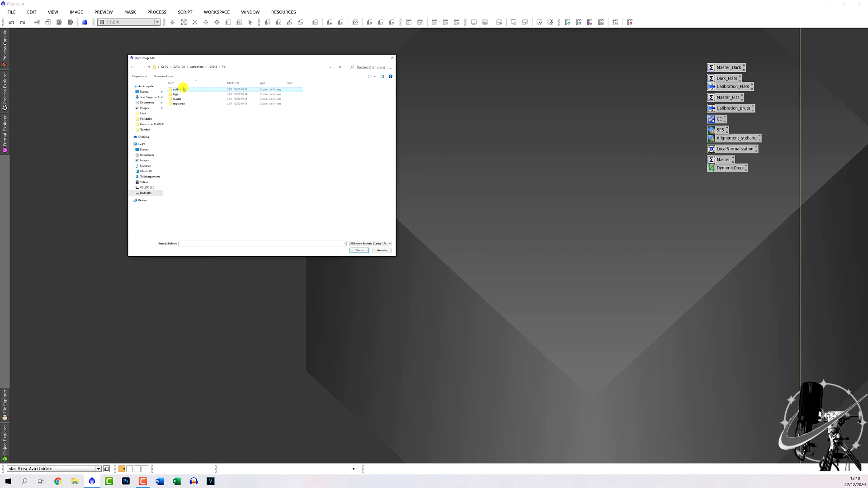
double_click(184, 89)
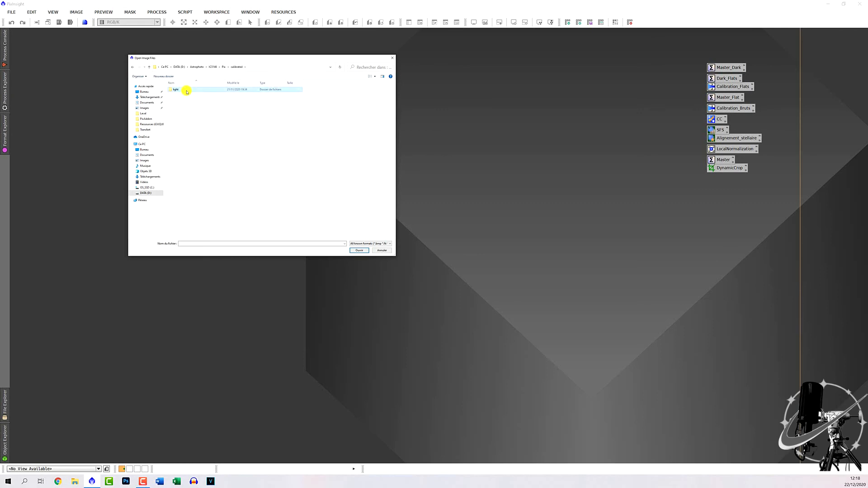
double_click(185, 90)
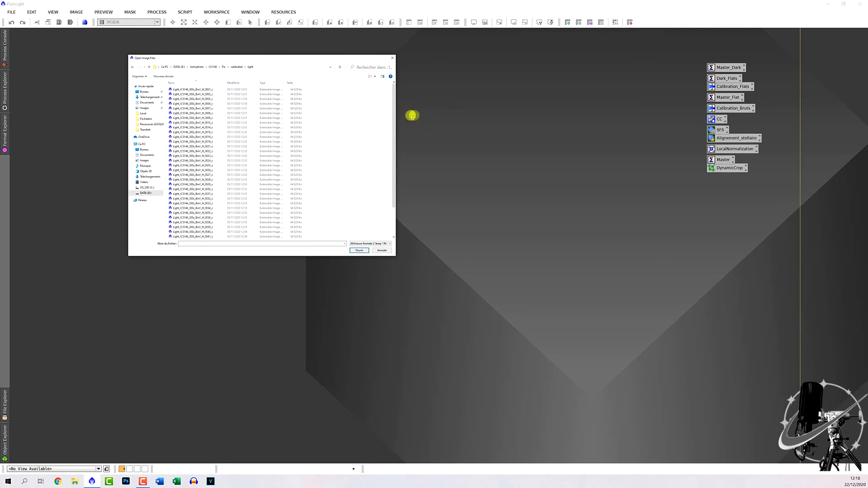
mouse_move(393, 140)
left_mouse_down()
mouse_move(395, 176)
mouse_move(392, 131)
left_mouse_up()
left_click(149, 67)
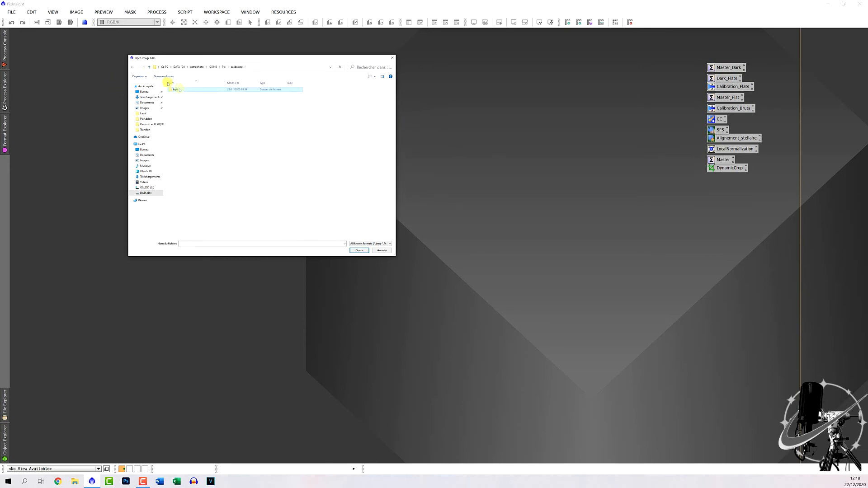
Step: Review the registered light frames in the registered > H folder of IC5146 > Pix
left_click(150, 67)
double_click(178, 101)
double_click(173, 89)
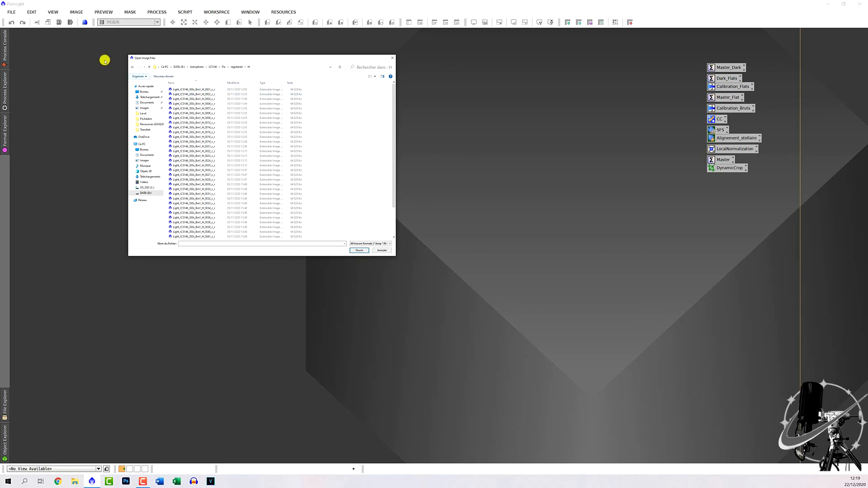
left_click(150, 68)
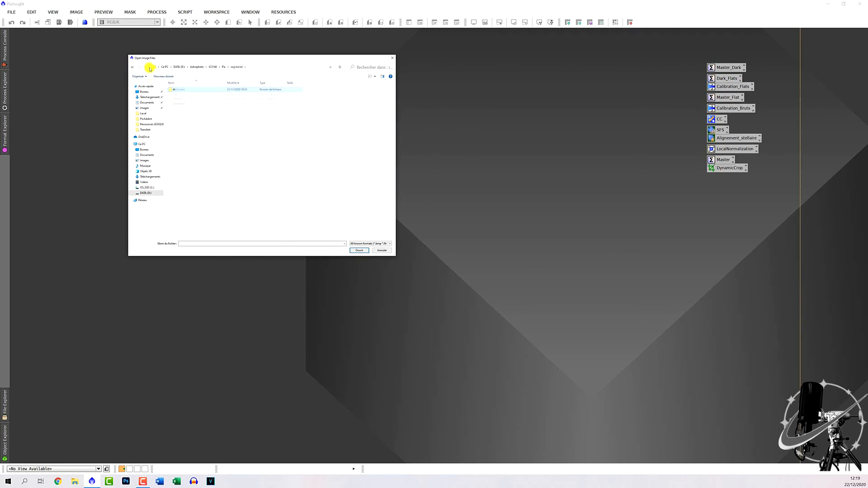
Step: Open masterLight-BINNING_1-FILTER_H-EXPTIME_300.xisf from the master folder of IC5146 > Pix
left_click(150, 69)
double_click(175, 98)
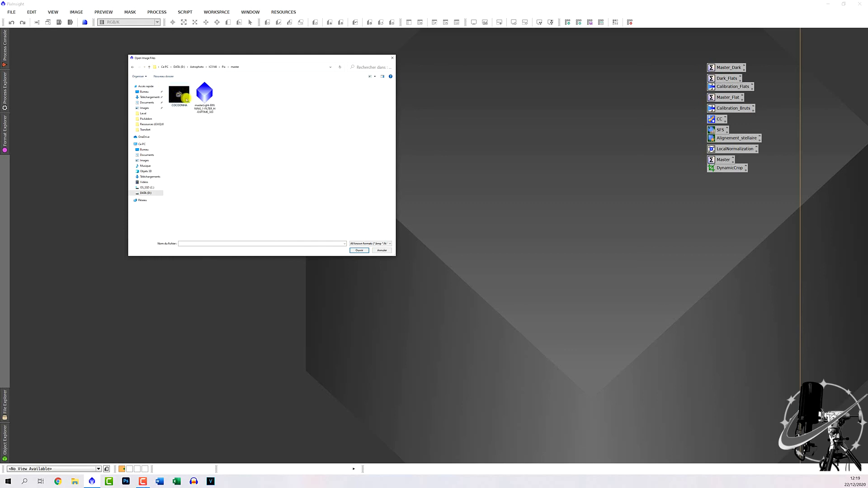
left_click(205, 95)
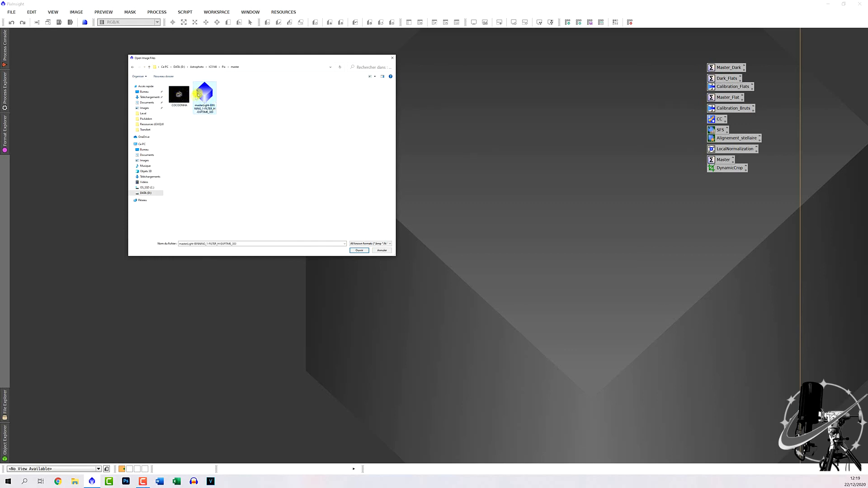
left_click(361, 251)
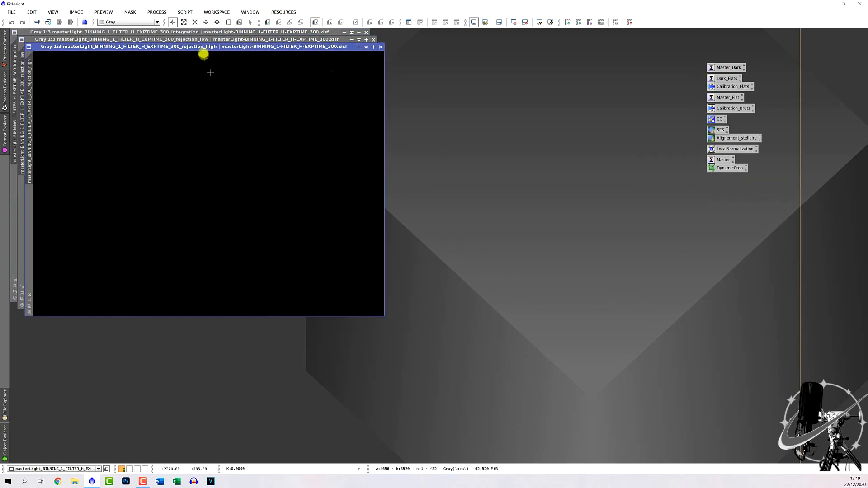
Step: Auto-stretch the display of the rejection_high and rejection_low maps to check them, and close both images
left_click_drag(202, 44, 282, 104)
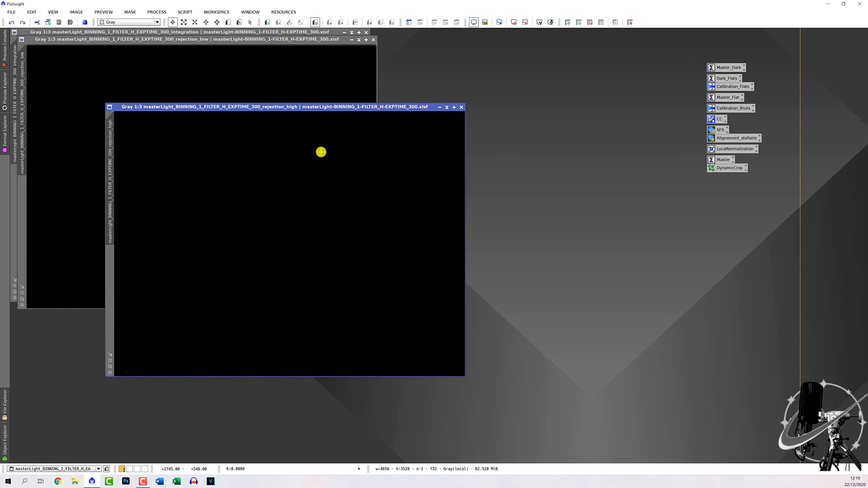
key("ctrl+a")
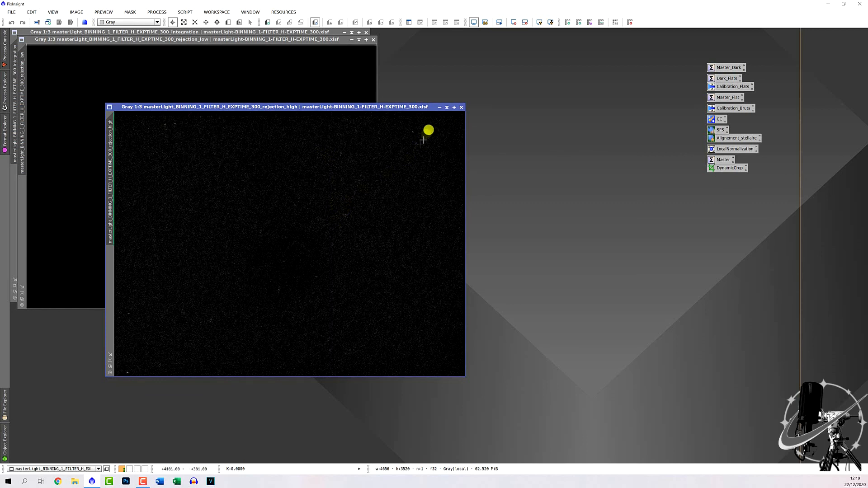
left_click(461, 107)
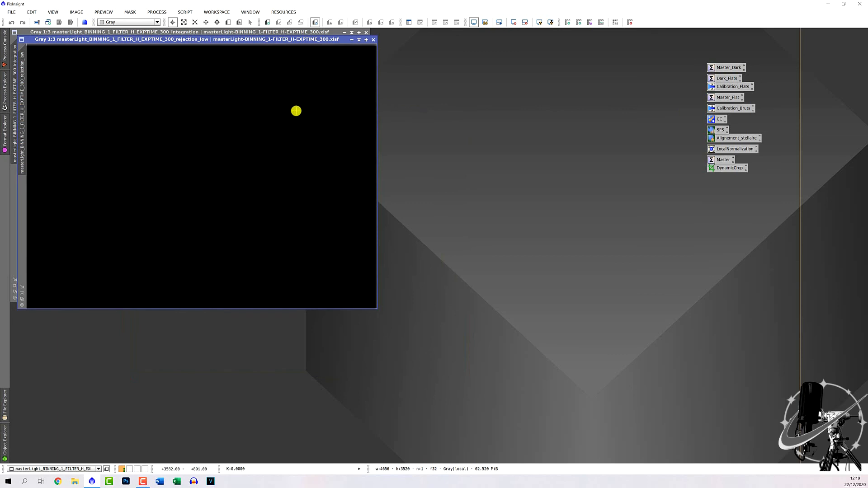
key("ctrl+a")
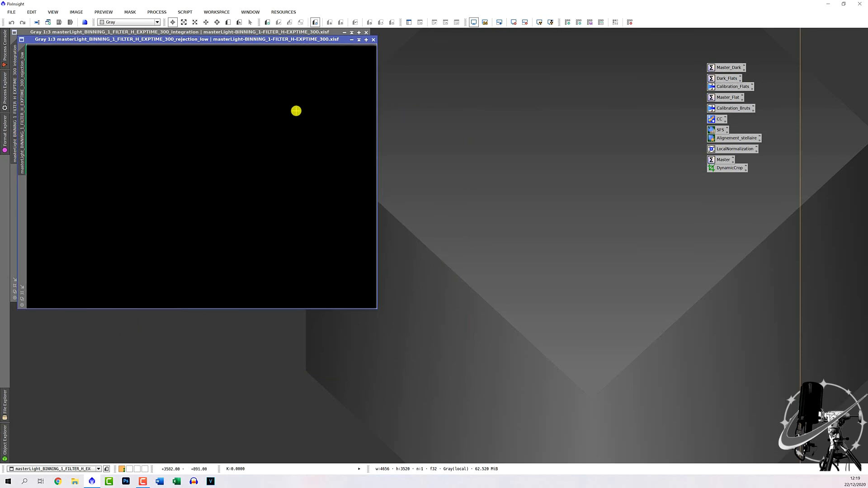
left_click(371, 40)
Step: Auto-stretch the display of the masterLight integration image and reposition its window in the workspace
left_click_drag(258, 30, 275, 39)
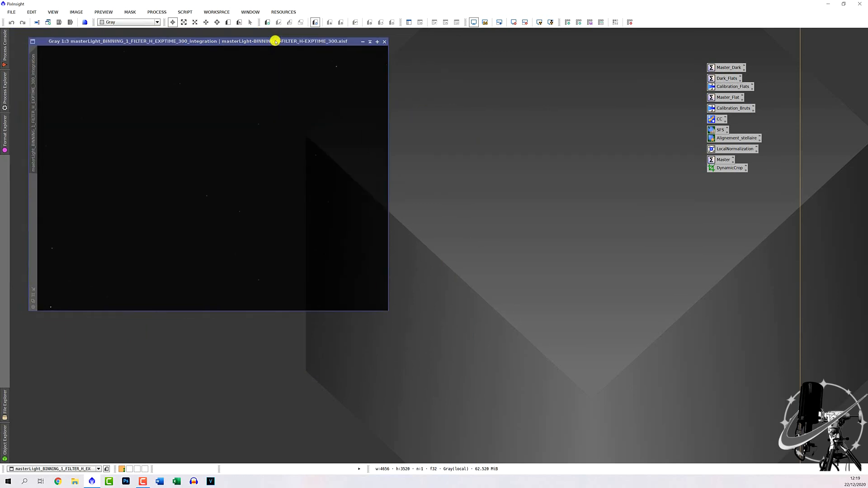
key("ctrl+a")
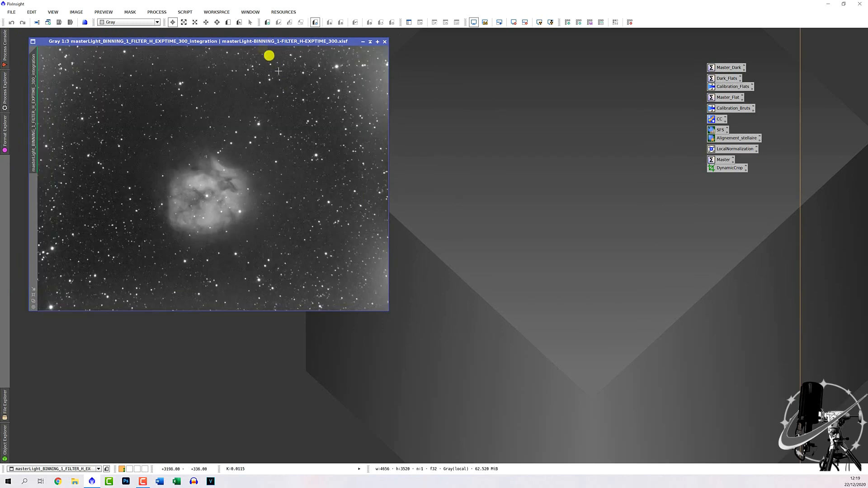
left_click_drag(253, 39, 312, 33)
left_click(205, 324)
Step: Examine the nebula, stars, background and edges of the stretched integration image at several magnifications
scroll(440, 221, "up", 1)
scroll(445, 222, "up", 1)
scroll(453, 223, "down", 1)
scroll(458, 226, "up", 2)
scroll(456, 224, "down", 1)
scroll(447, 219, "down", 3)
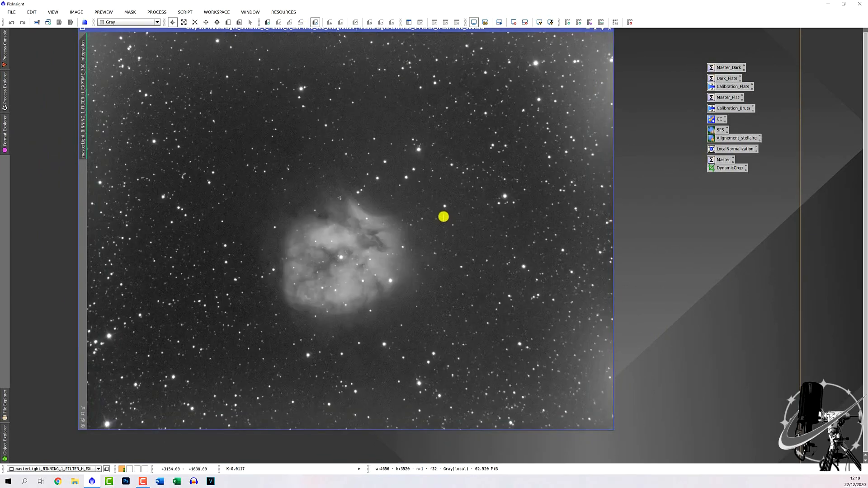
scroll(443, 216, "down", 2)
scroll(443, 218, "up", 2)
scroll(446, 217, "down", 2)
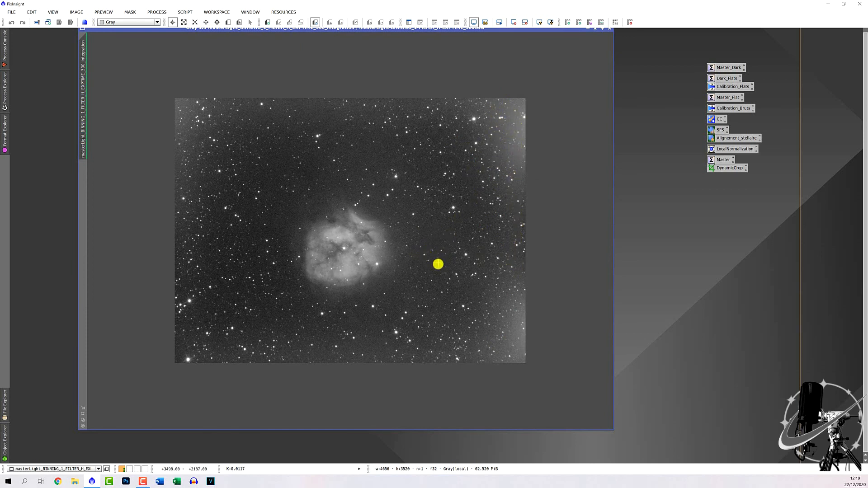
scroll(427, 260, "down", 1)
scroll(438, 270, "up", 3)
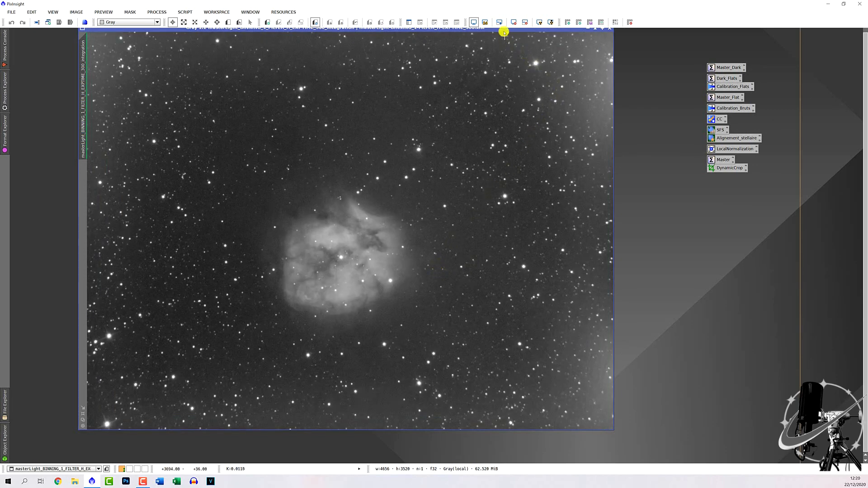
mouse_move(501, 29)
left_mouse_down()
mouse_move(495, 60)
mouse_move(507, 58)
mouse_move(504, 28)
left_mouse_up()
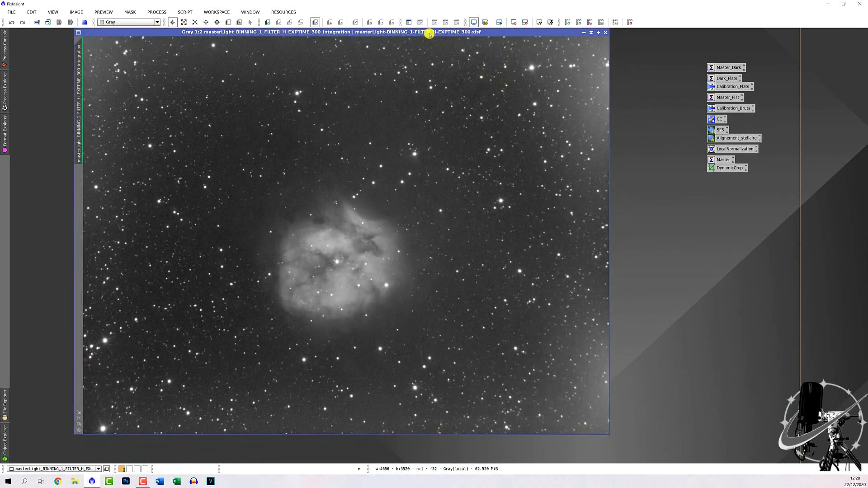
left_click_drag(429, 35, 429, 40)
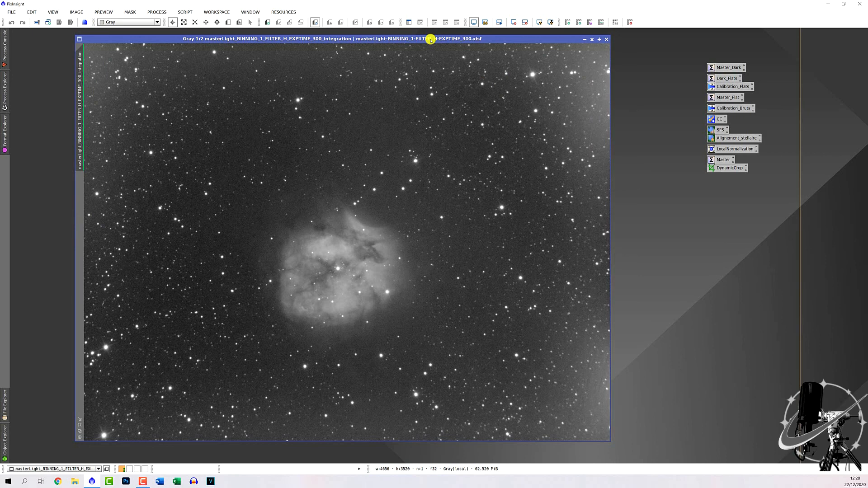
scroll(449, 294, "up", 2)
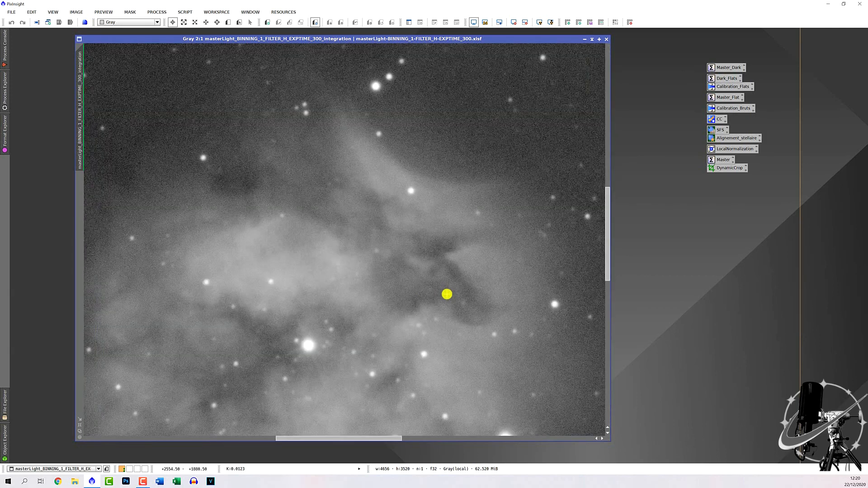
scroll(445, 297, "down", 2)
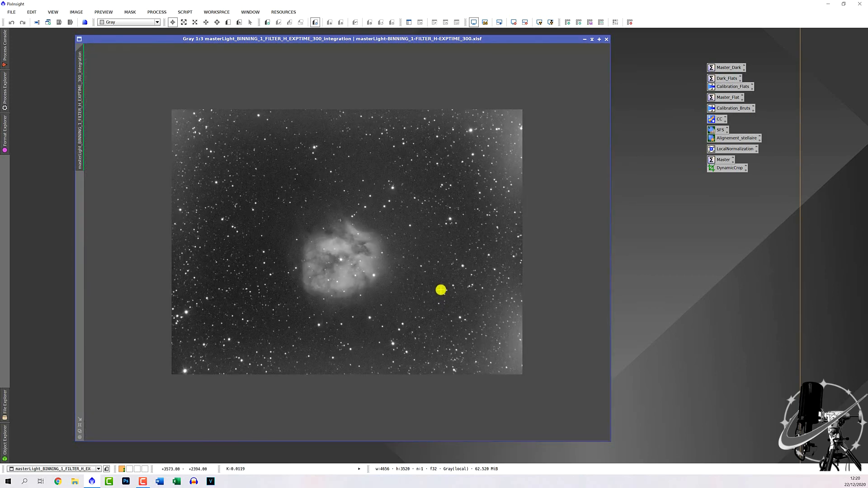